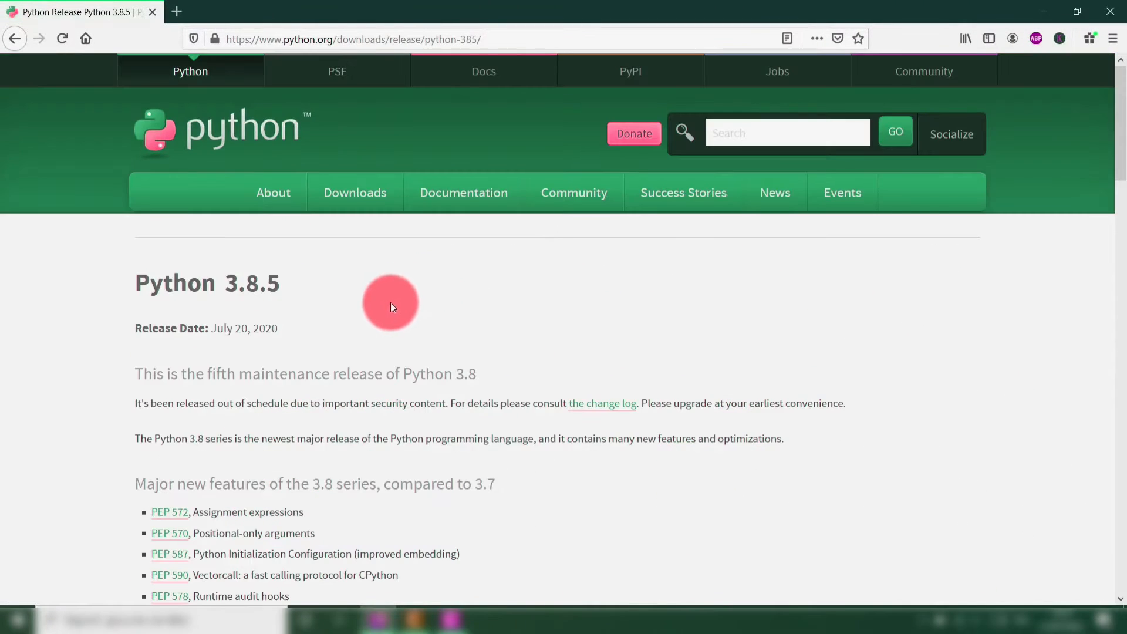
- Download the Windows x86-64 executable installer from the Files table of the Python 3.8.5 release page and save the file
scroll(118, 368, down, 10)
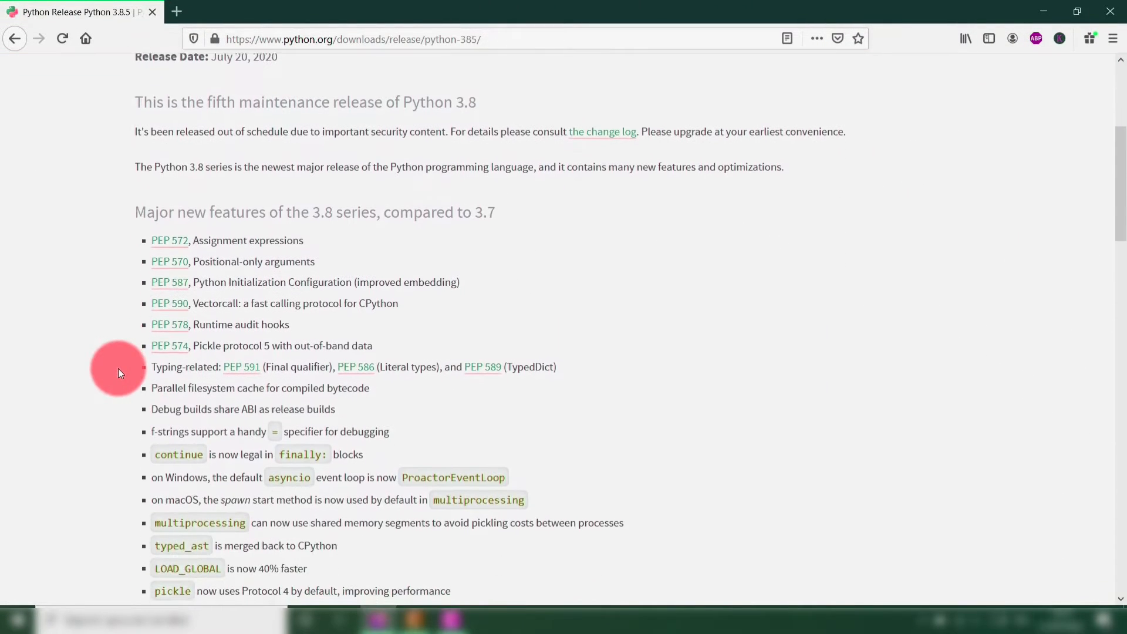
scroll(118, 368, down, 12)
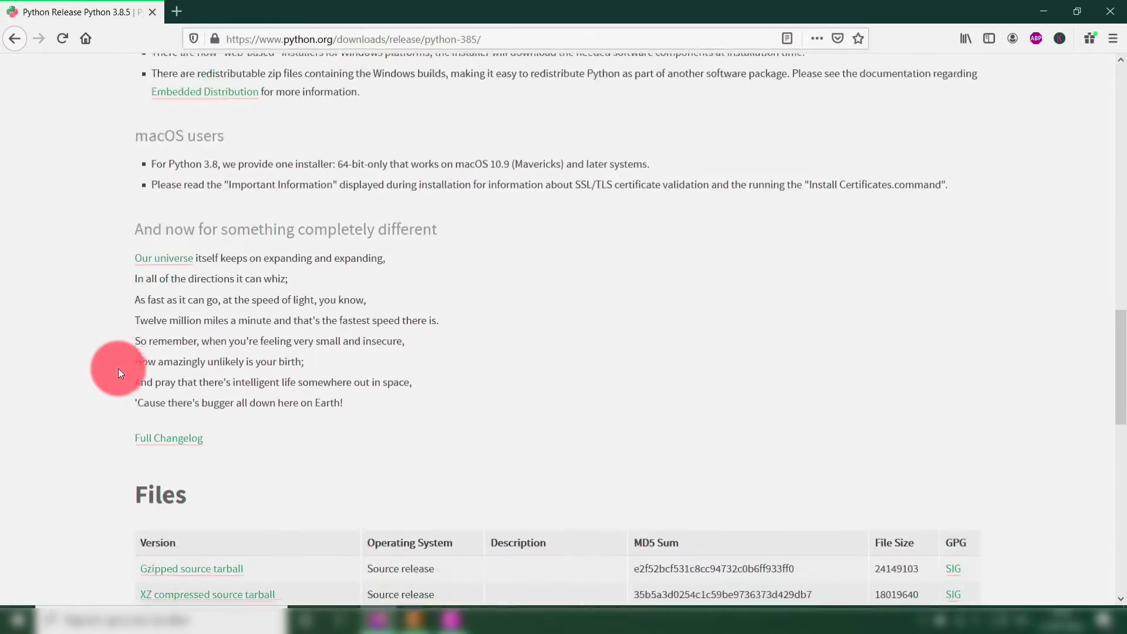
scroll(118, 368, up, 4)
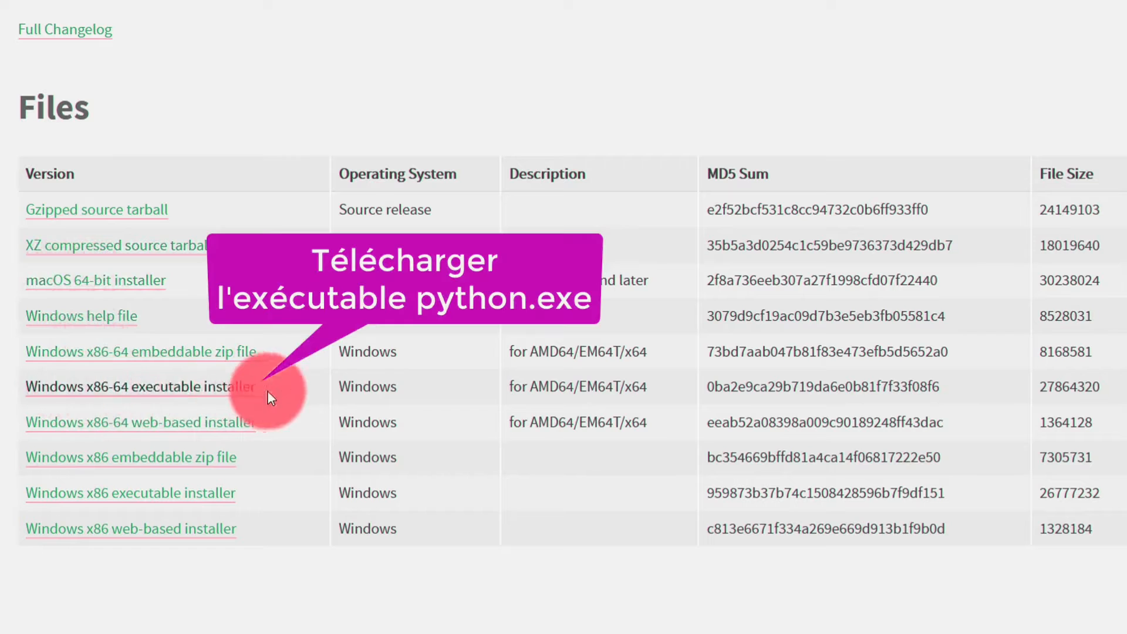
drag(411, 390, 20, 386)
click(2, 386)
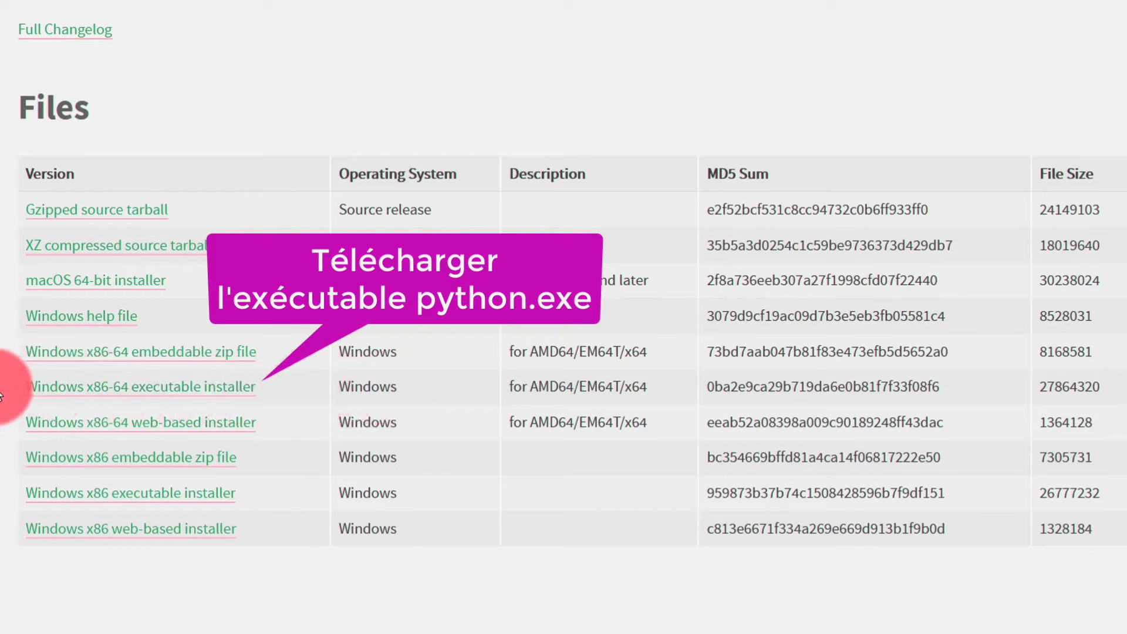
click(239, 392)
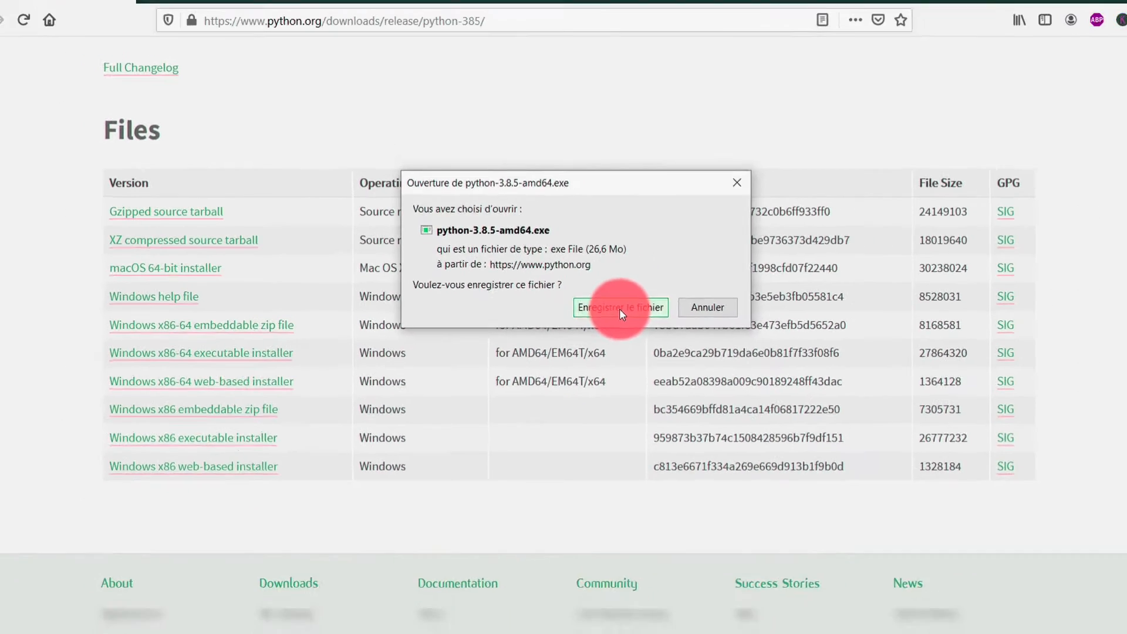
click(618, 308)
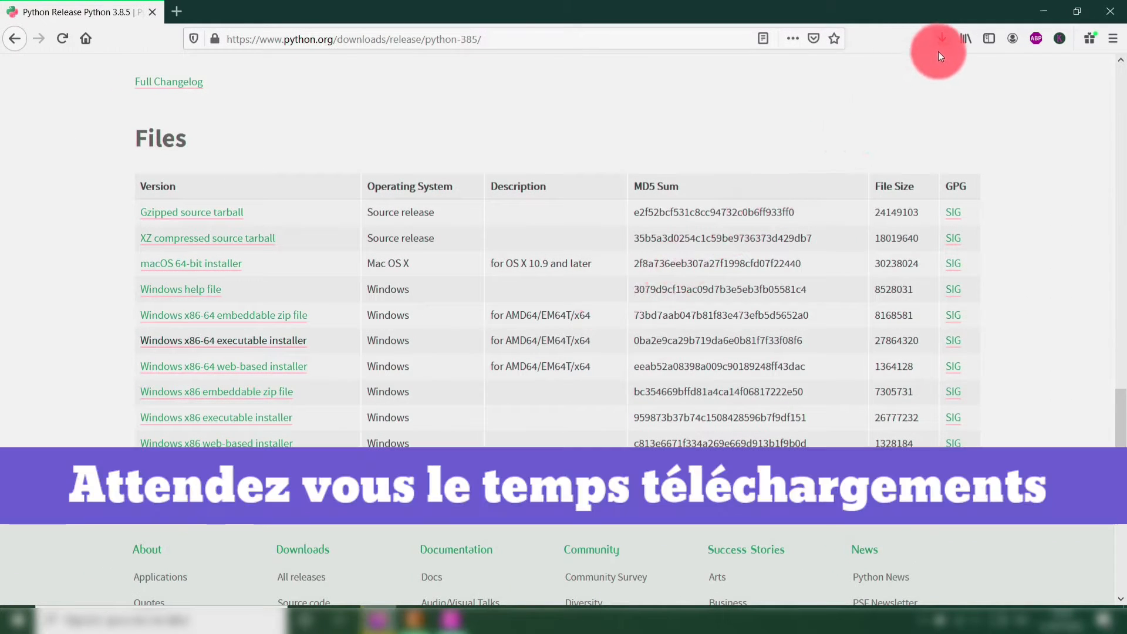
- Show the finished download in its folder and launch python-3.8.5-amd64.exe
click(939, 48)
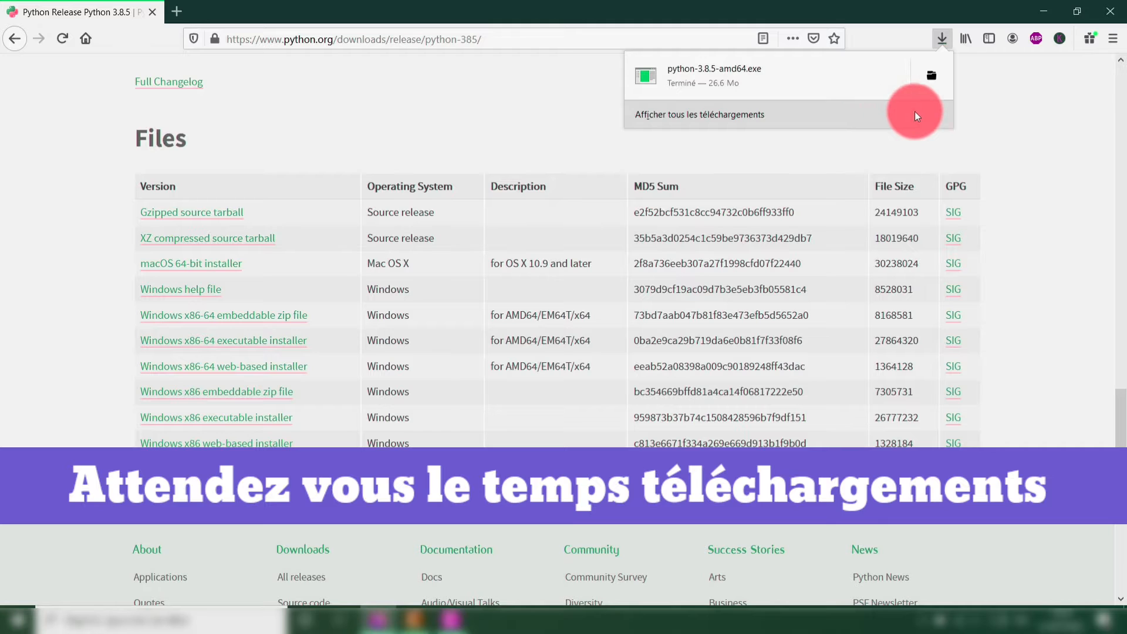
click(934, 76)
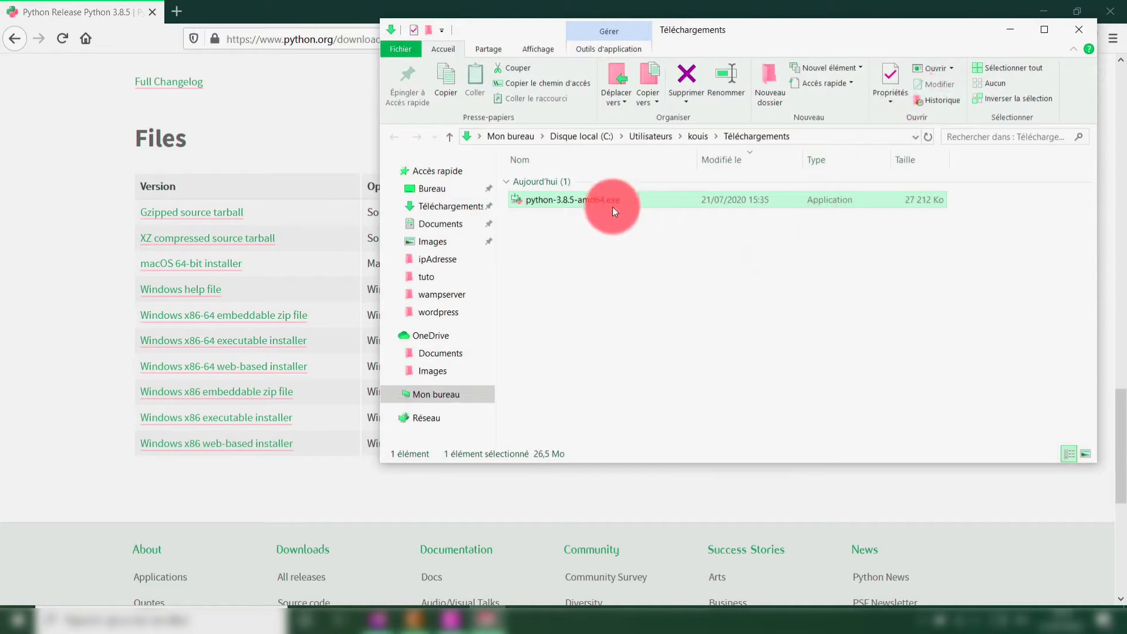
double_click(583, 199)
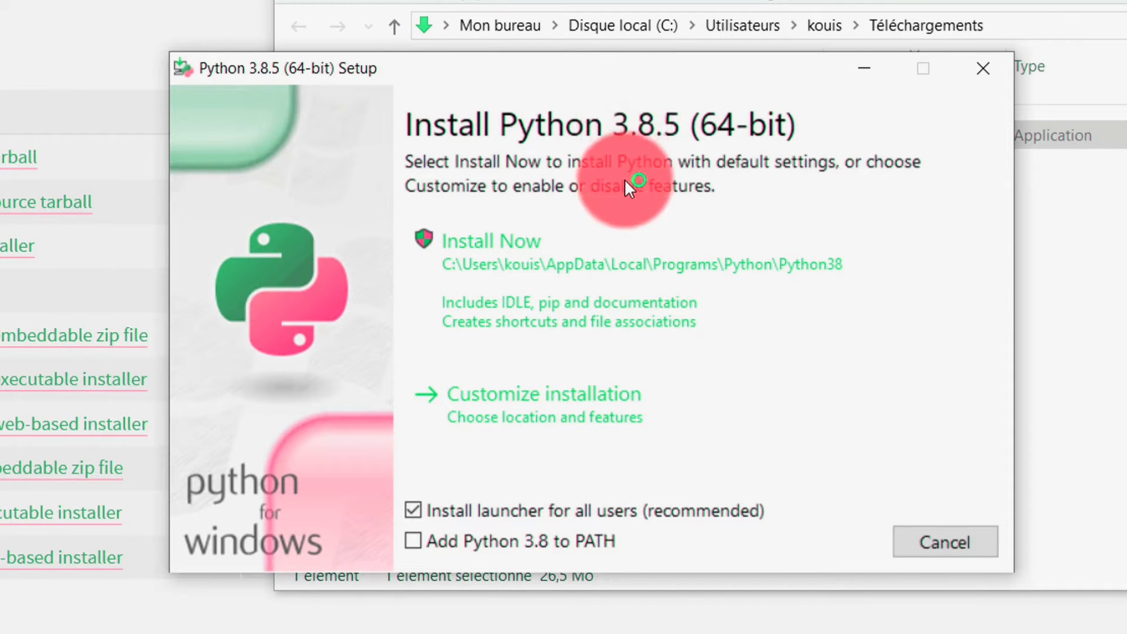
- Enable adding Python 3.8 to PATH and choose the customized installation
click(580, 267)
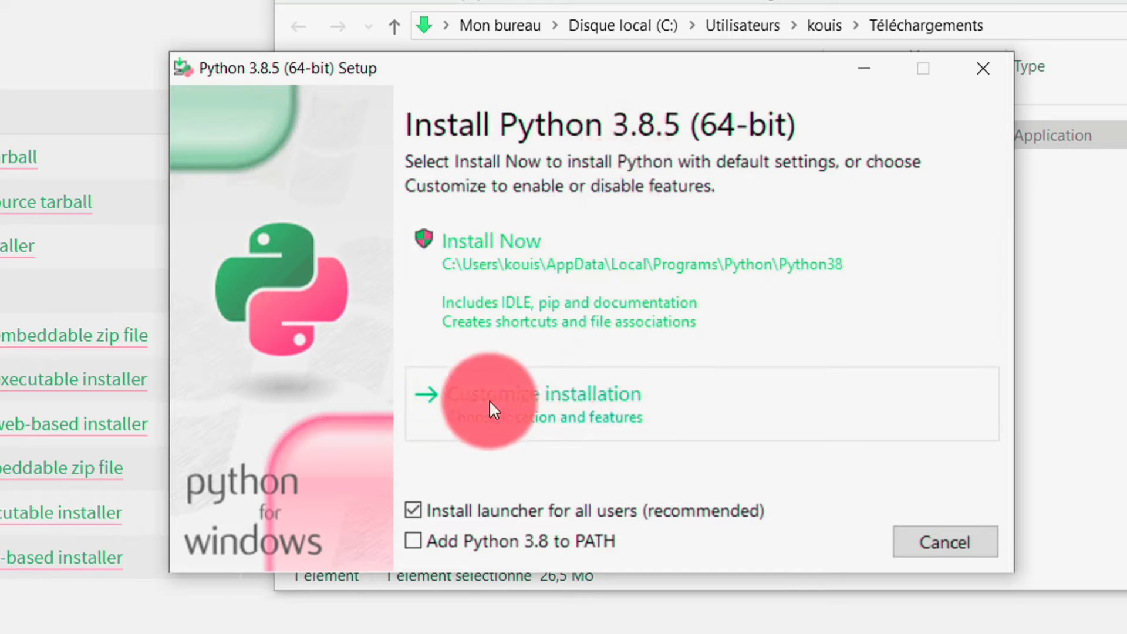
click(417, 539)
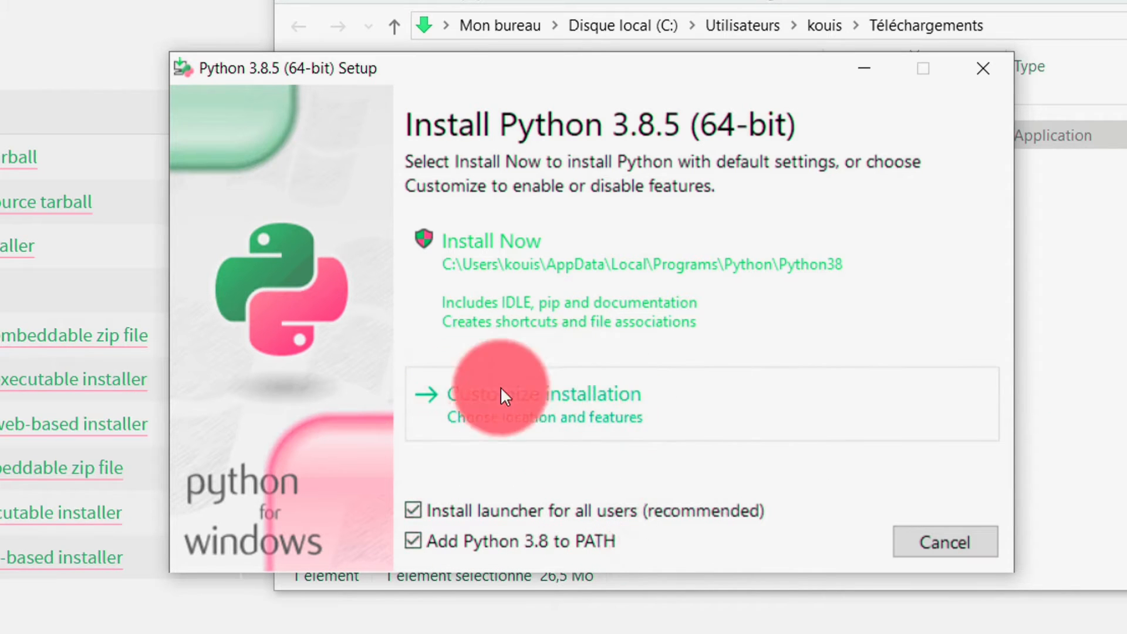
click(537, 407)
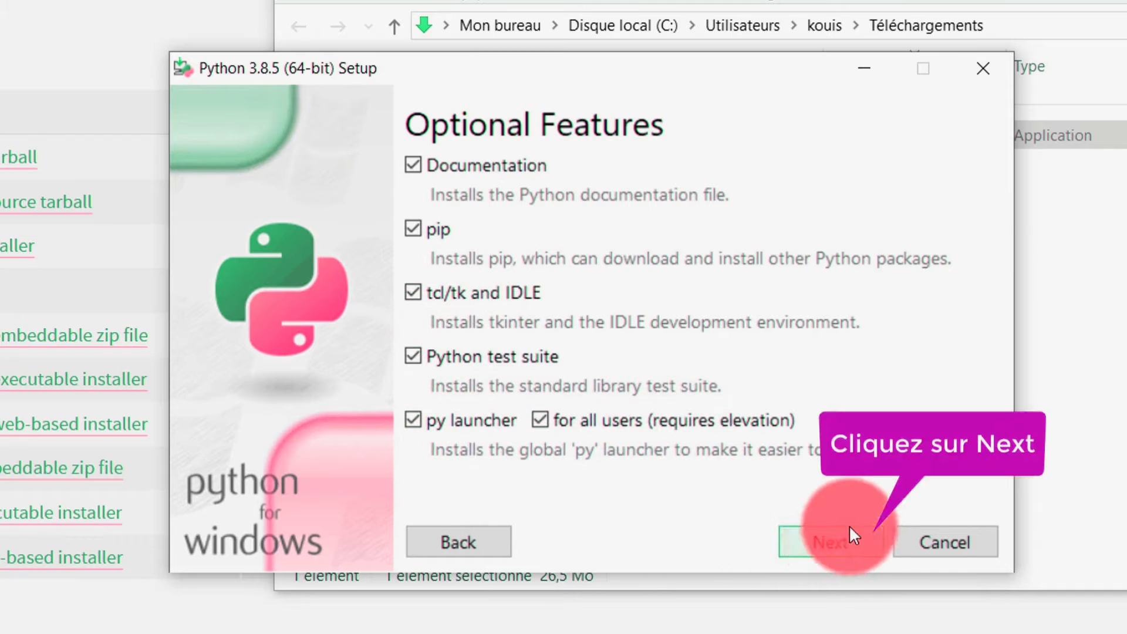
- Accept the default optional features and shorten the install location to C:\Python\Python38
click(825, 536)
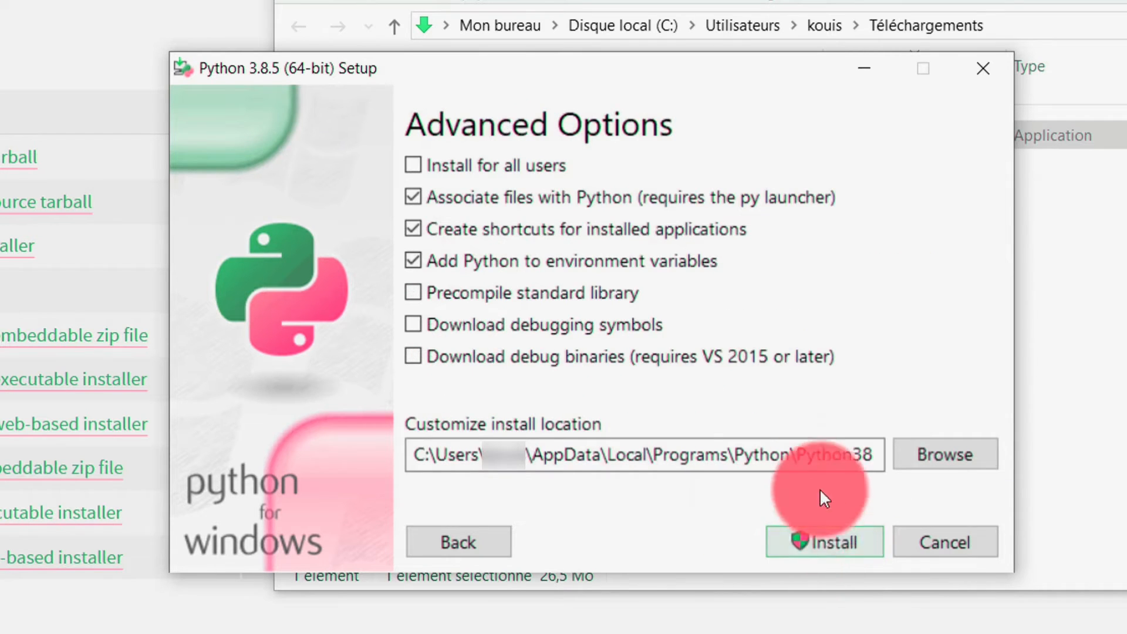
drag(734, 455, 437, 453)
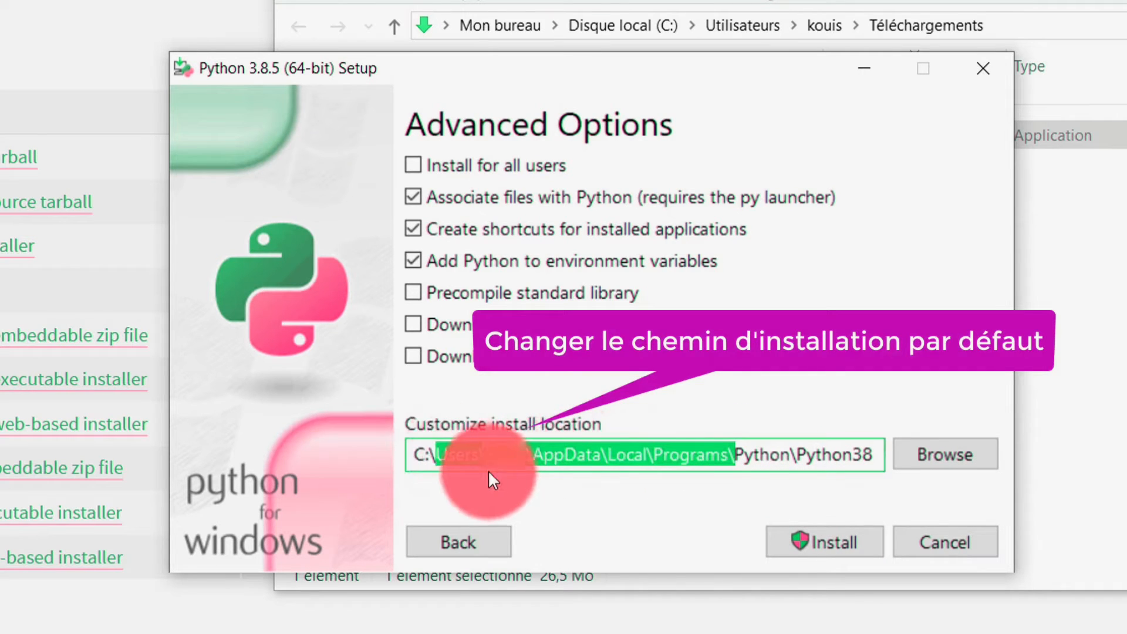
key(BackSpace)
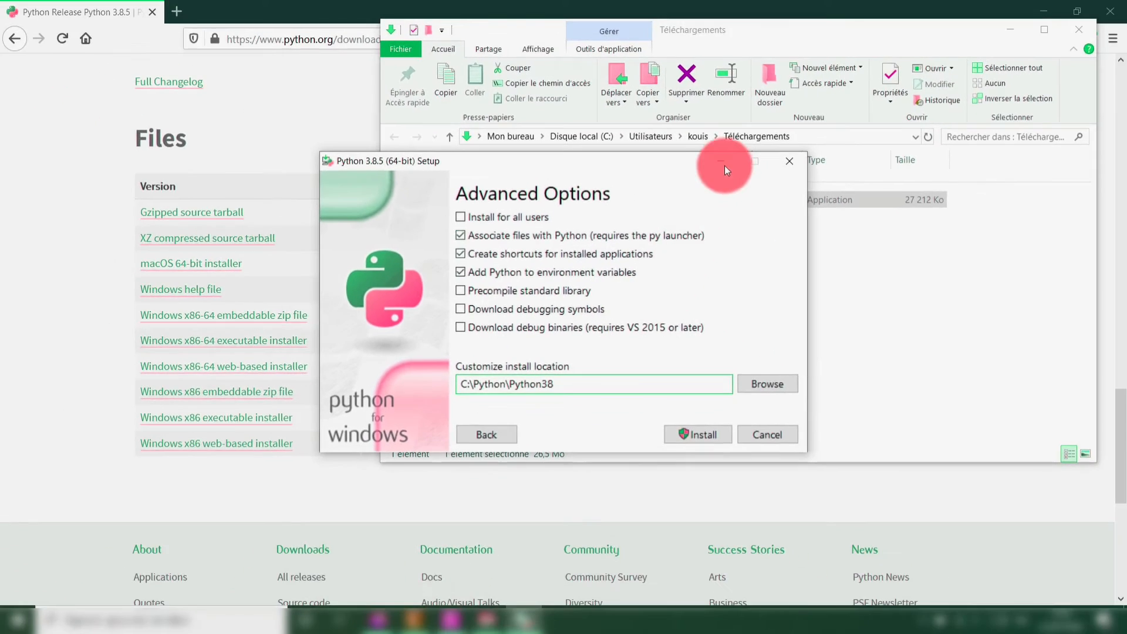
- Minimize the open windows and create a folder named Python at the root of local disk C:
click(720, 161)
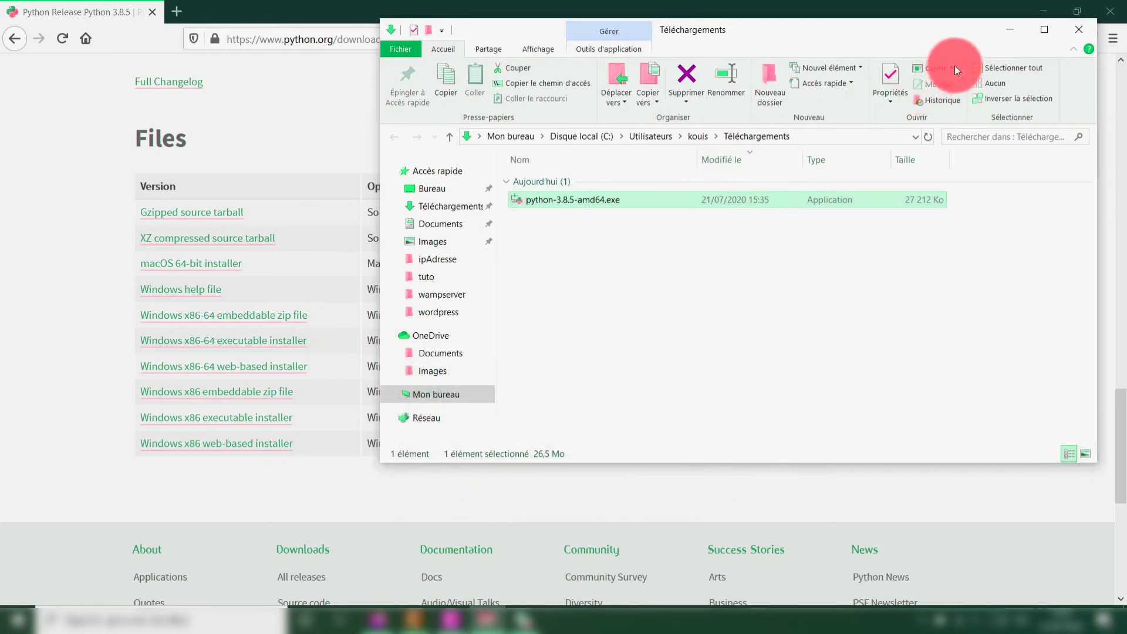
click(1005, 33)
click(1044, 8)
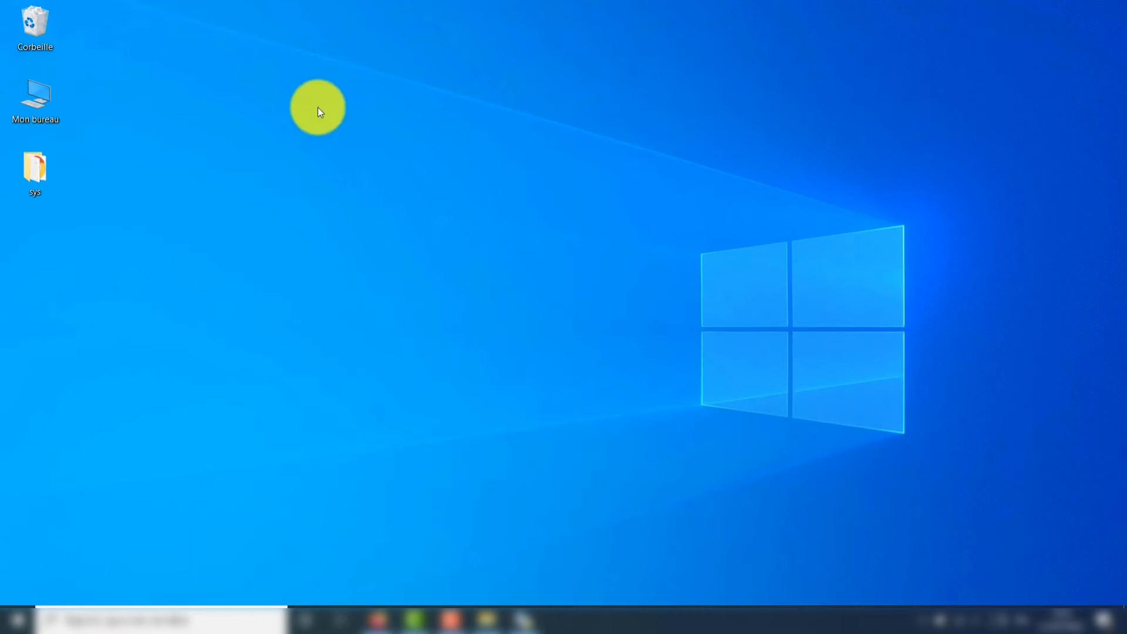
double_click(32, 104)
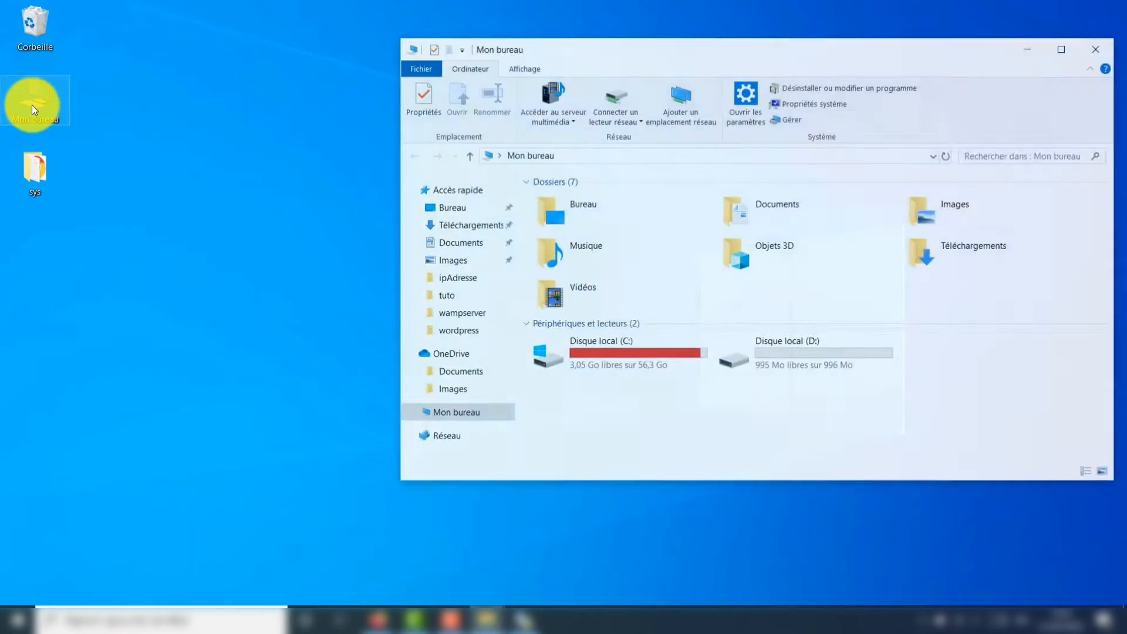
double_click(594, 343)
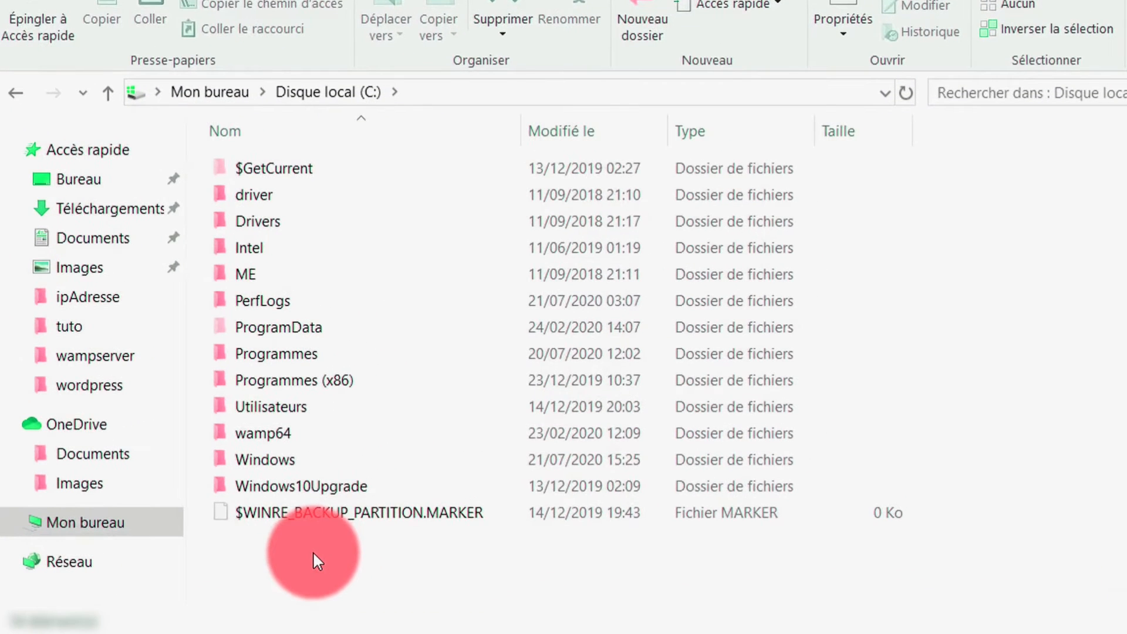
right_click(312, 551)
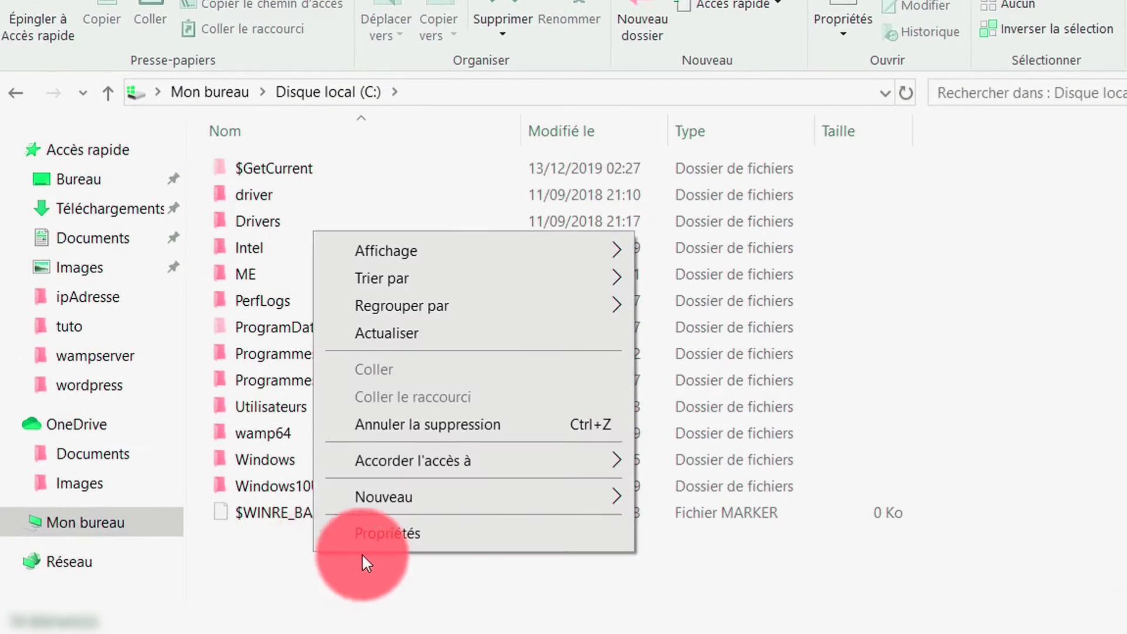
mouse_move(519, 504)
click(669, 501)
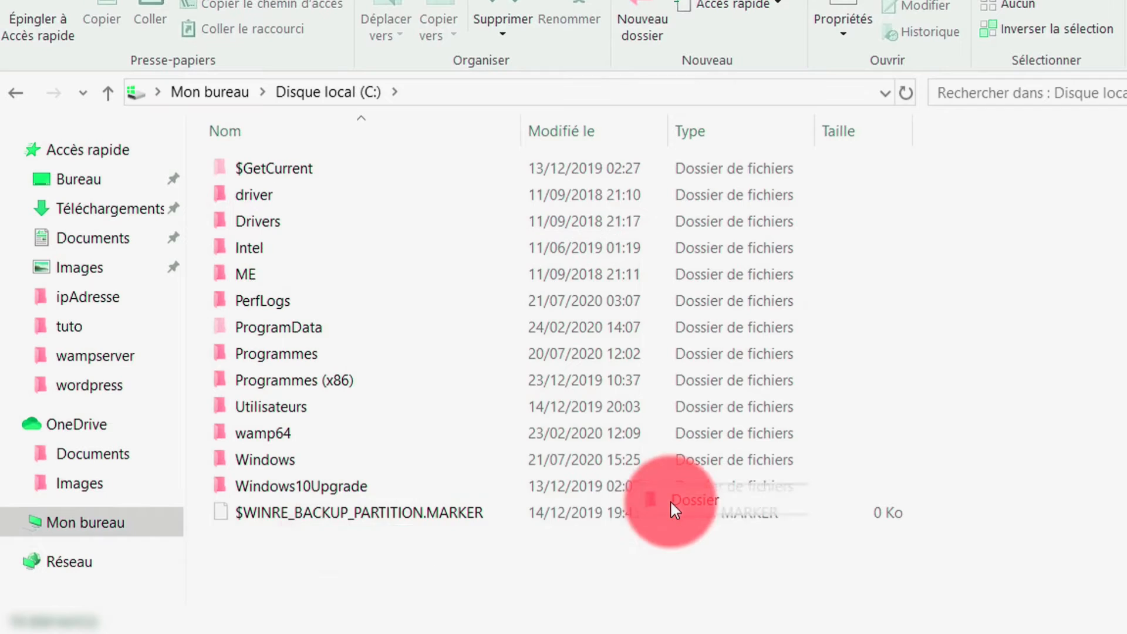
text(Python)
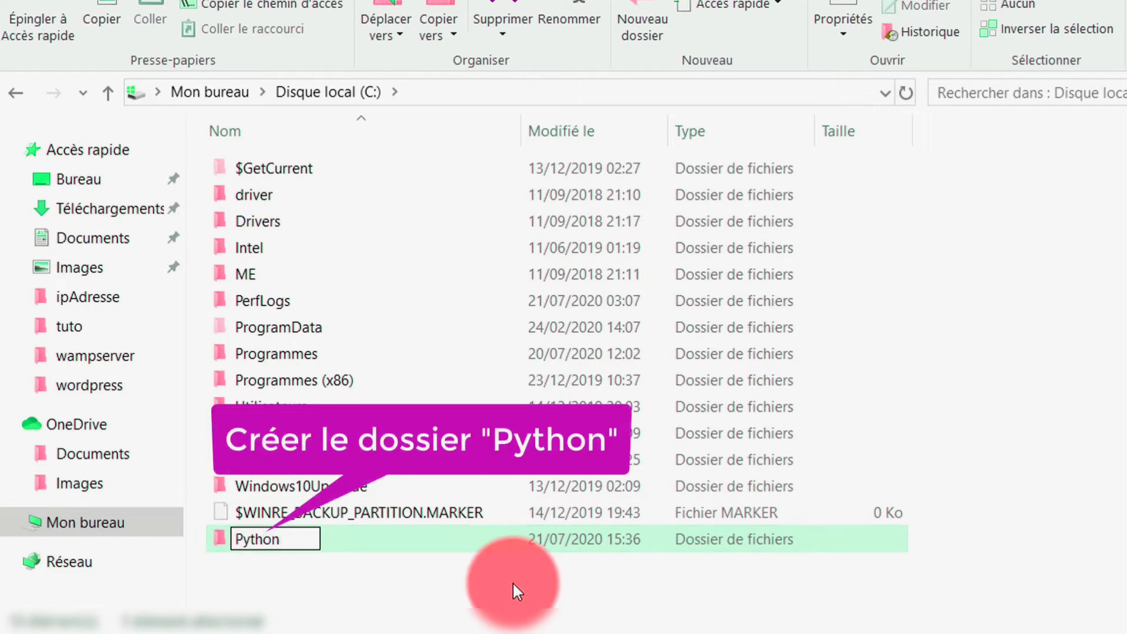
key(Return)
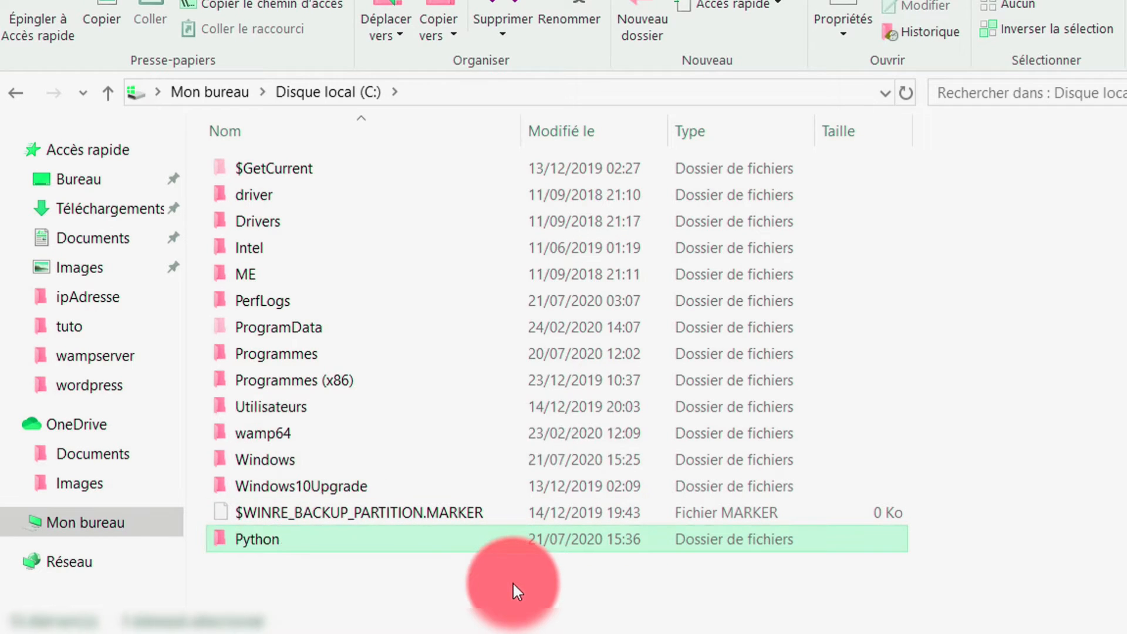
- Open the new Python folder, return to the Python setup window and start the installation
double_click(268, 541)
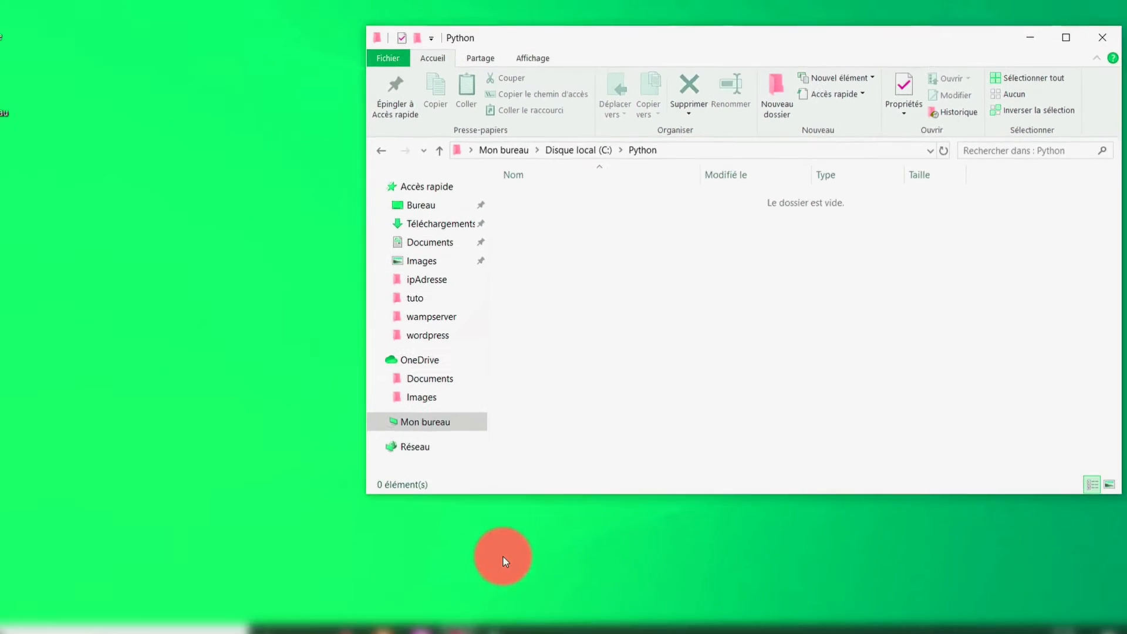
click(528, 609)
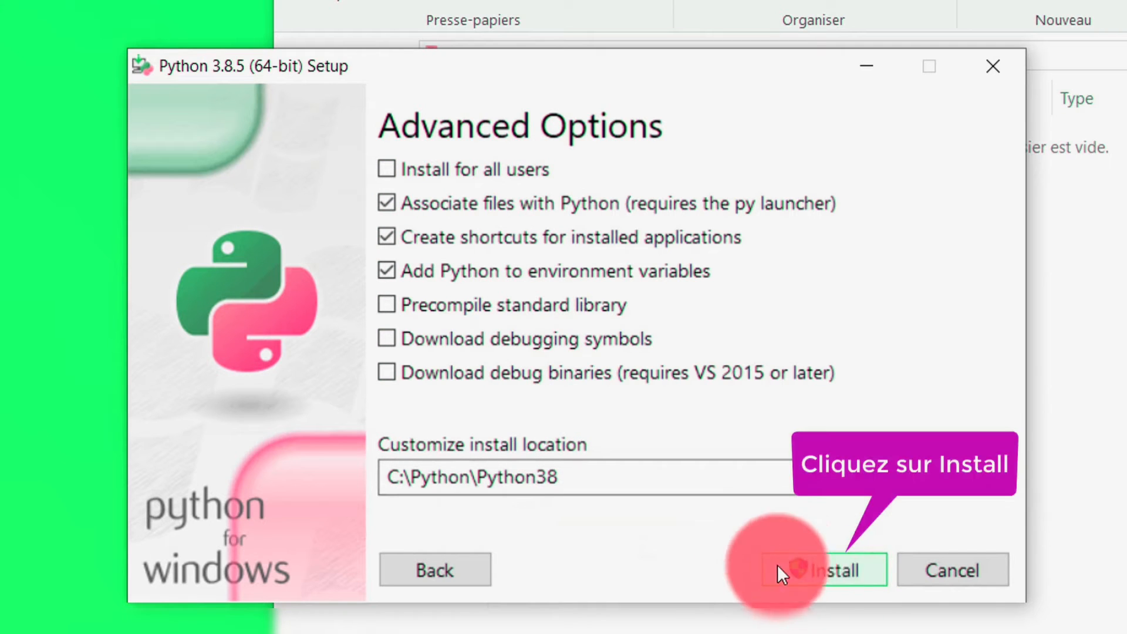
click(814, 571)
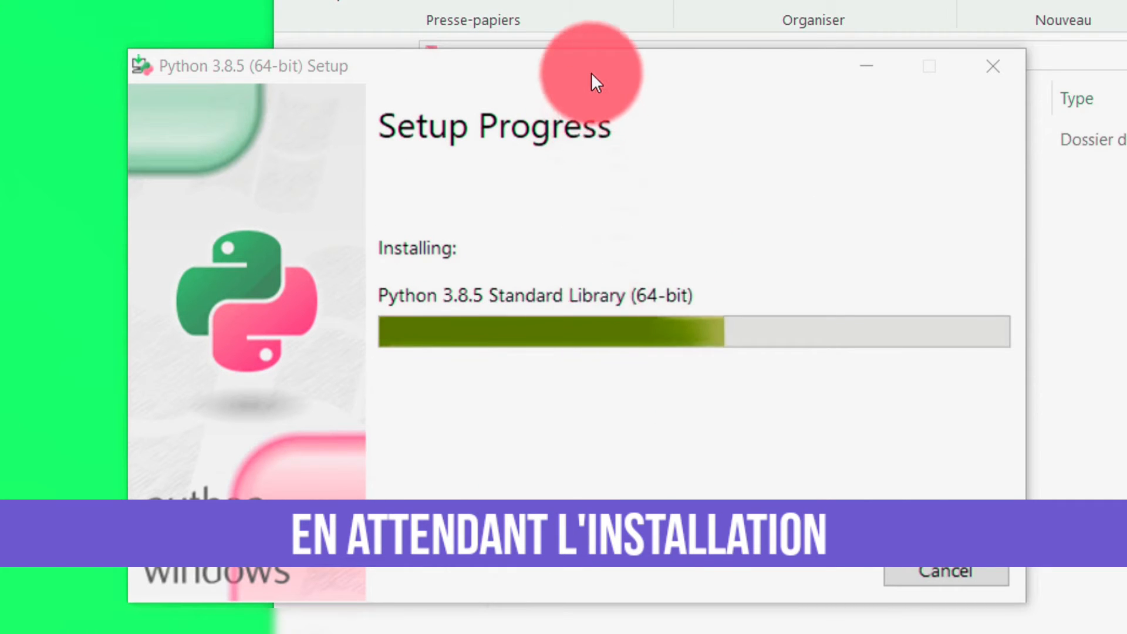
- Move the setup window clear of the Python folder's contents, and close both windows once installation completes
drag(590, 73, 558, 198)
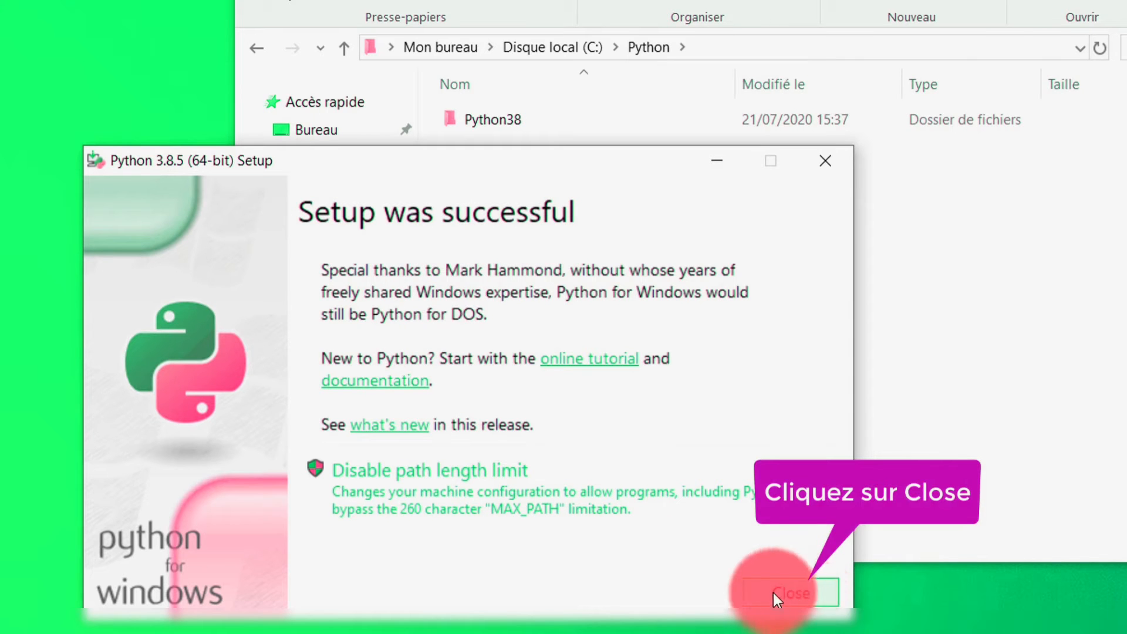
click(798, 592)
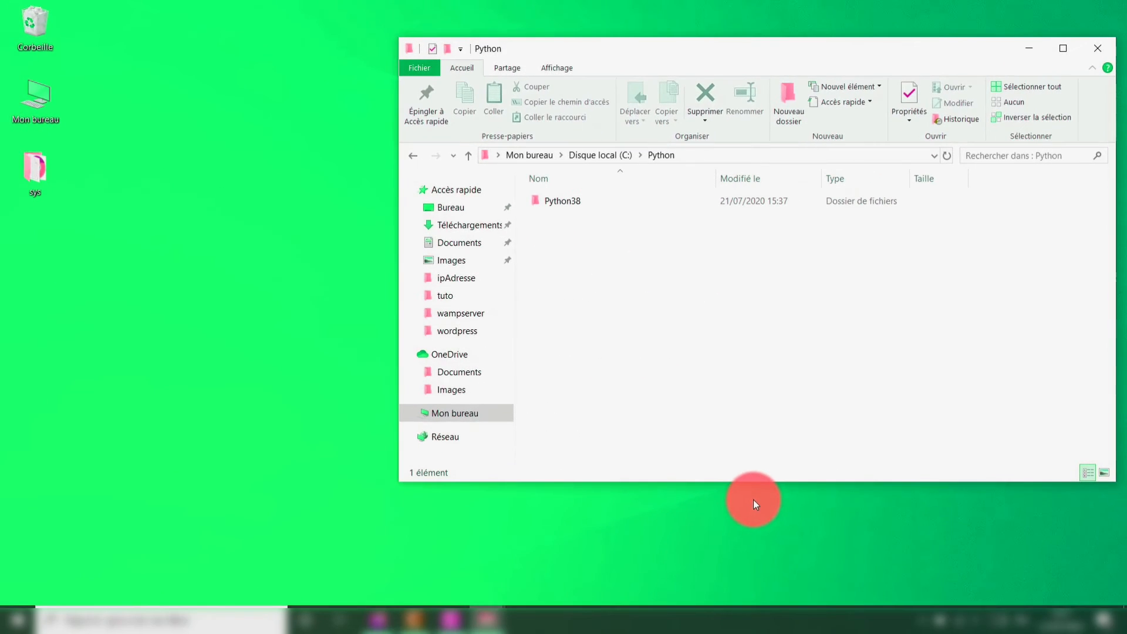
click(1096, 50)
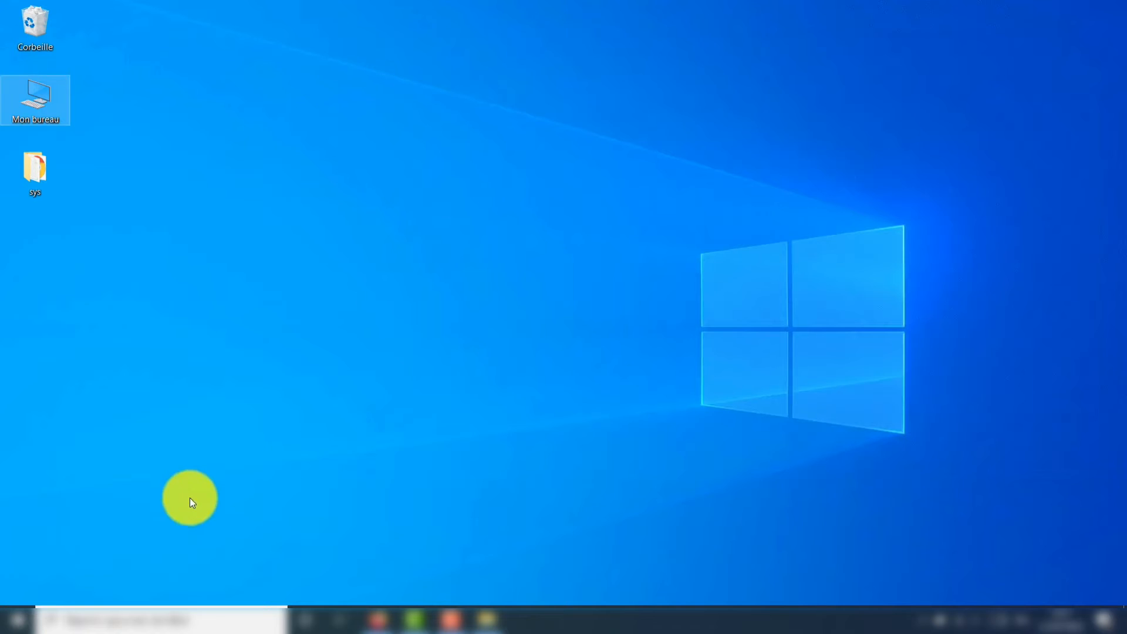
- Expand the recently added applications and launch IDLE (Python 3.8 64-bit)
click(18, 621)
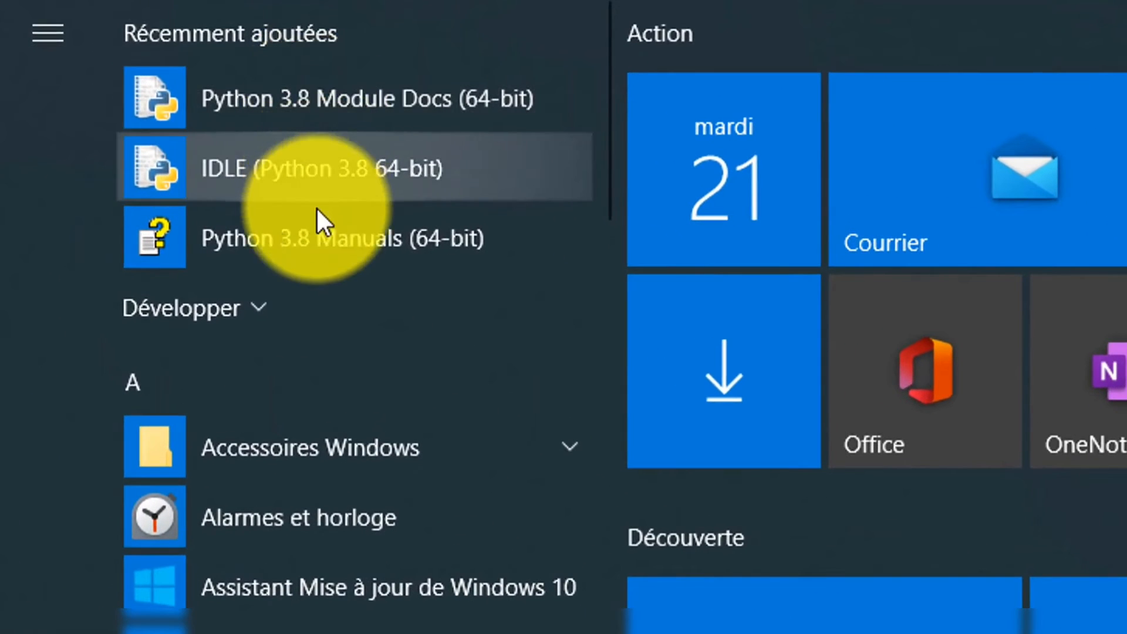
click(233, 317)
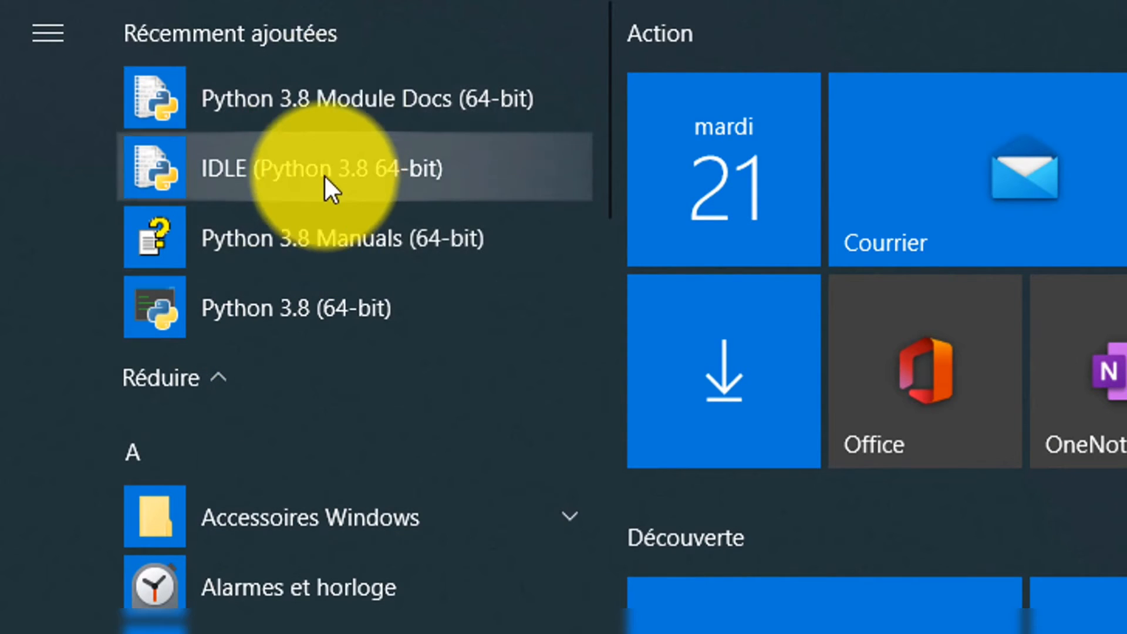
click(324, 176)
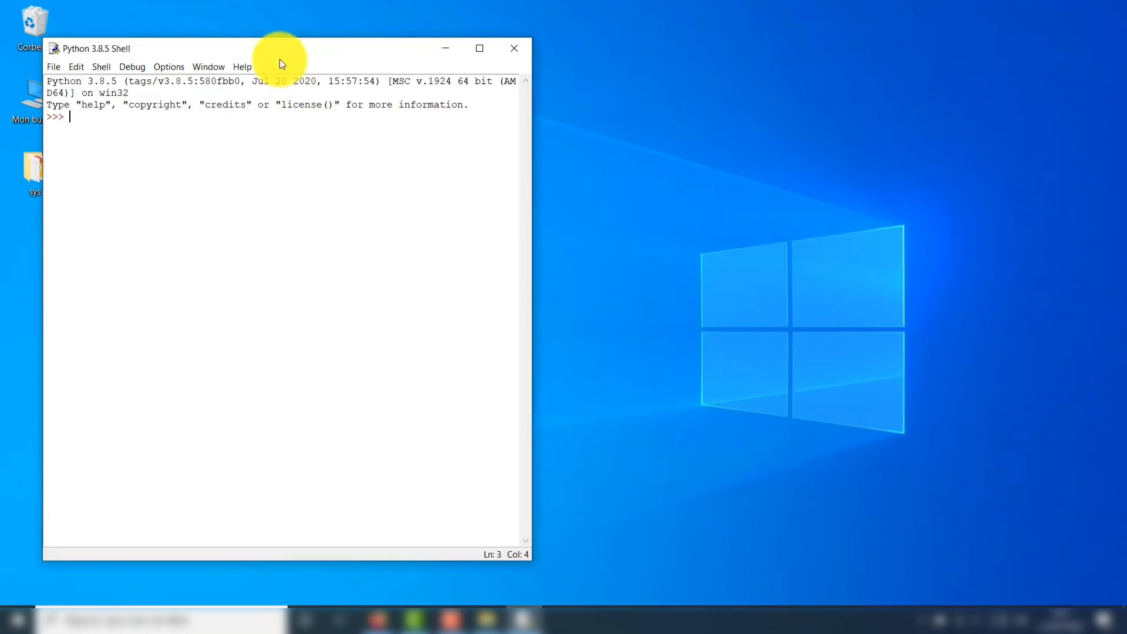
- Move the Python Shell window away from the desktop icons and set the IDLE font size to 14
drag(309, 51, 550, 59)
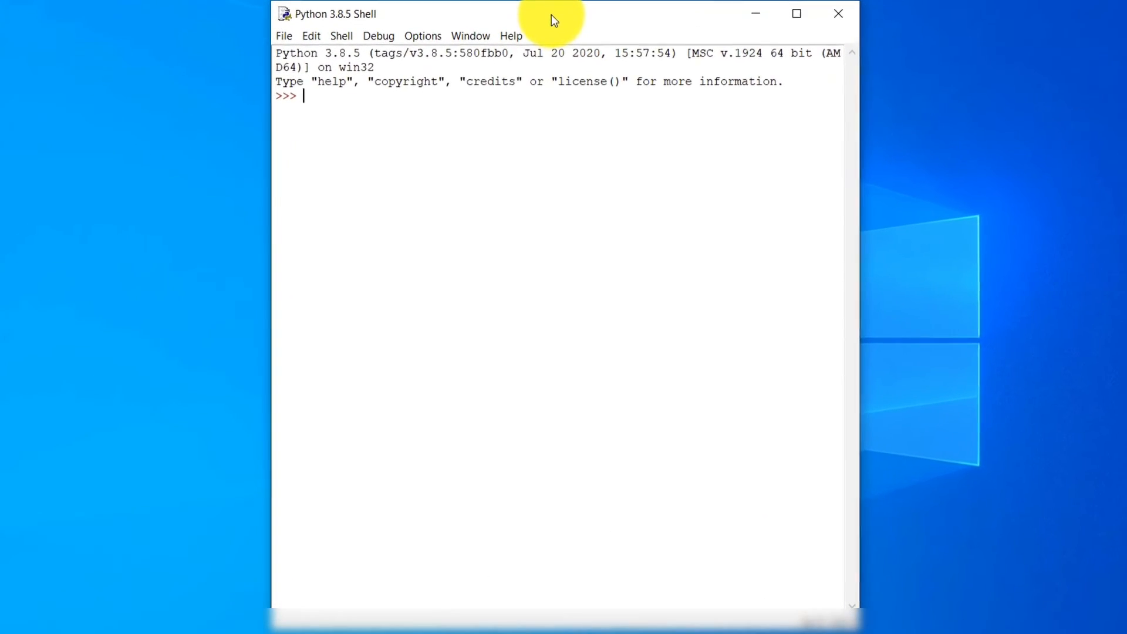
click(420, 36)
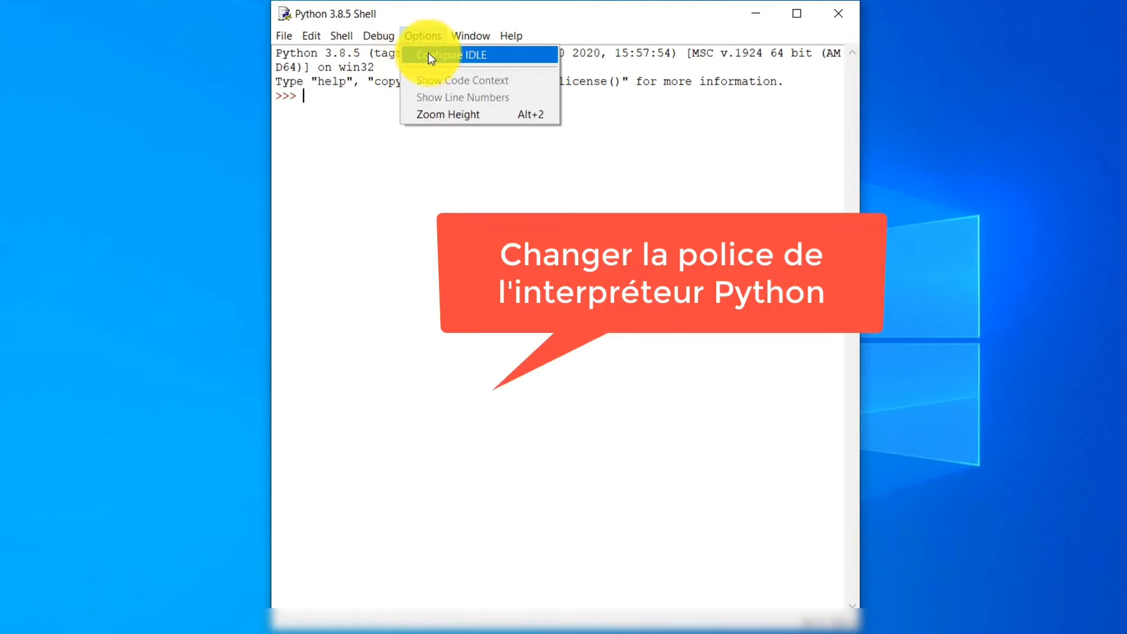
click(445, 54)
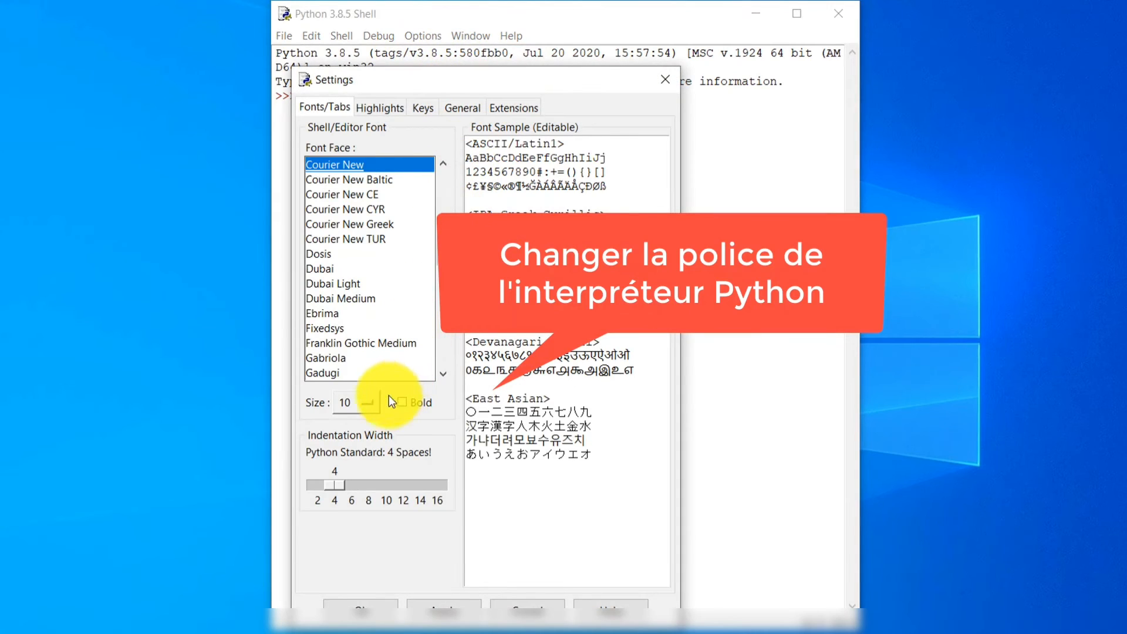
click(371, 403)
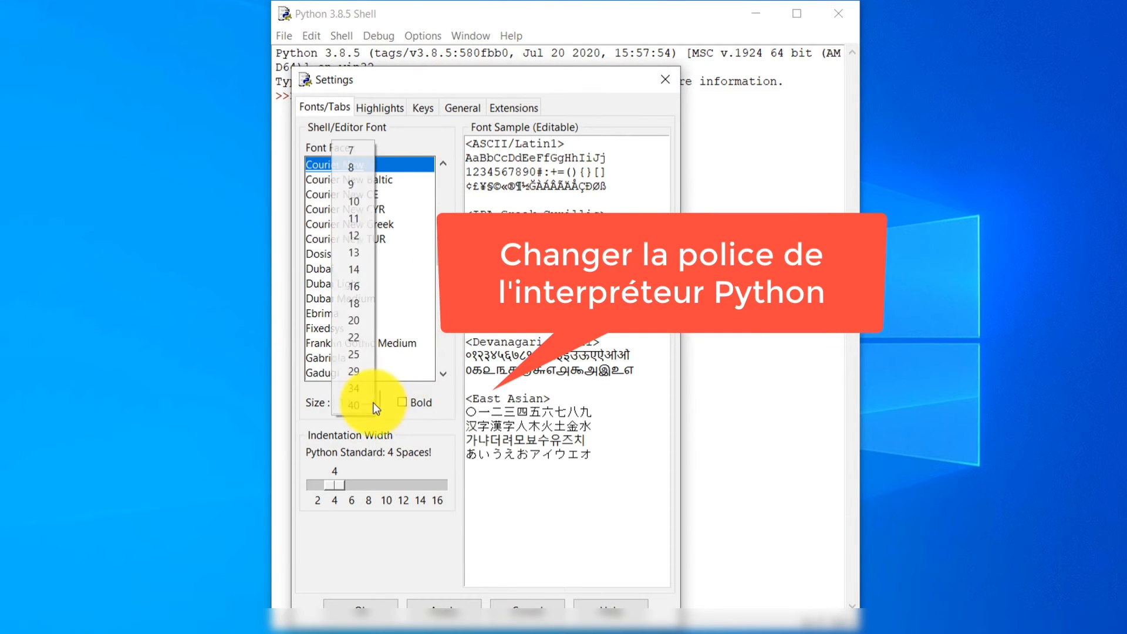
click(363, 270)
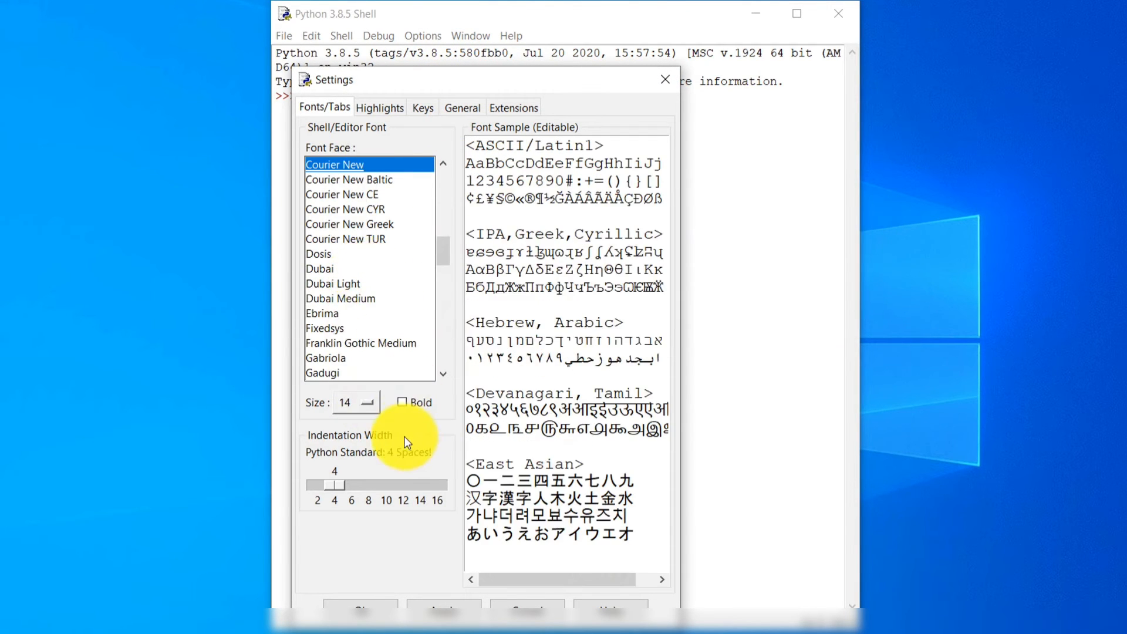
click(376, 605)
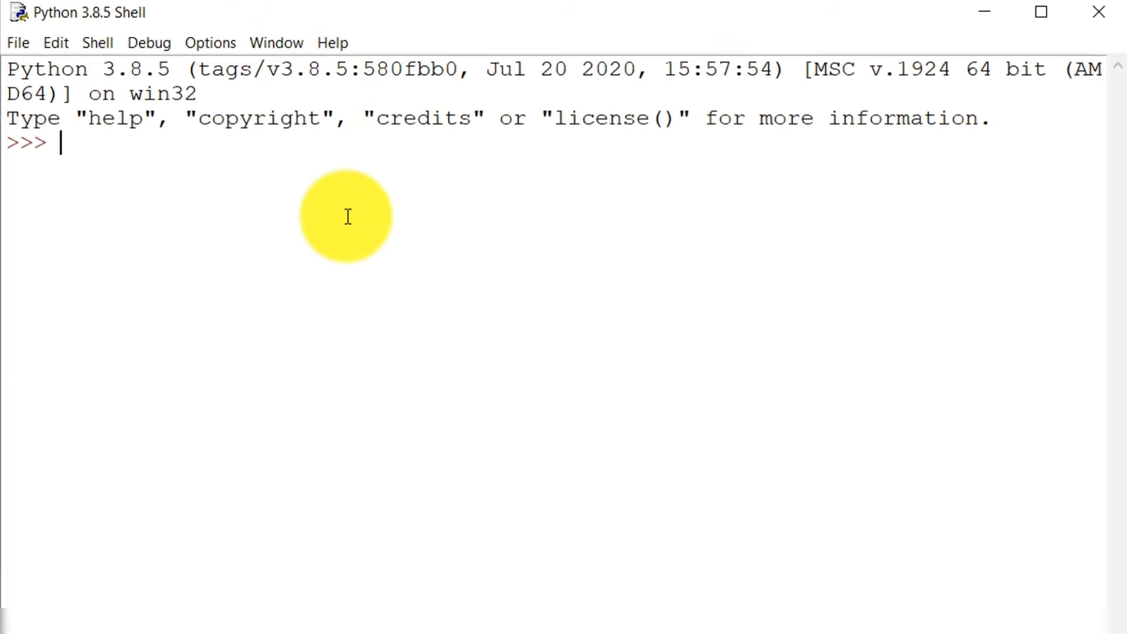
- Run print ("Hello World!") in the IDLE shell and close the shell window
text(pri)
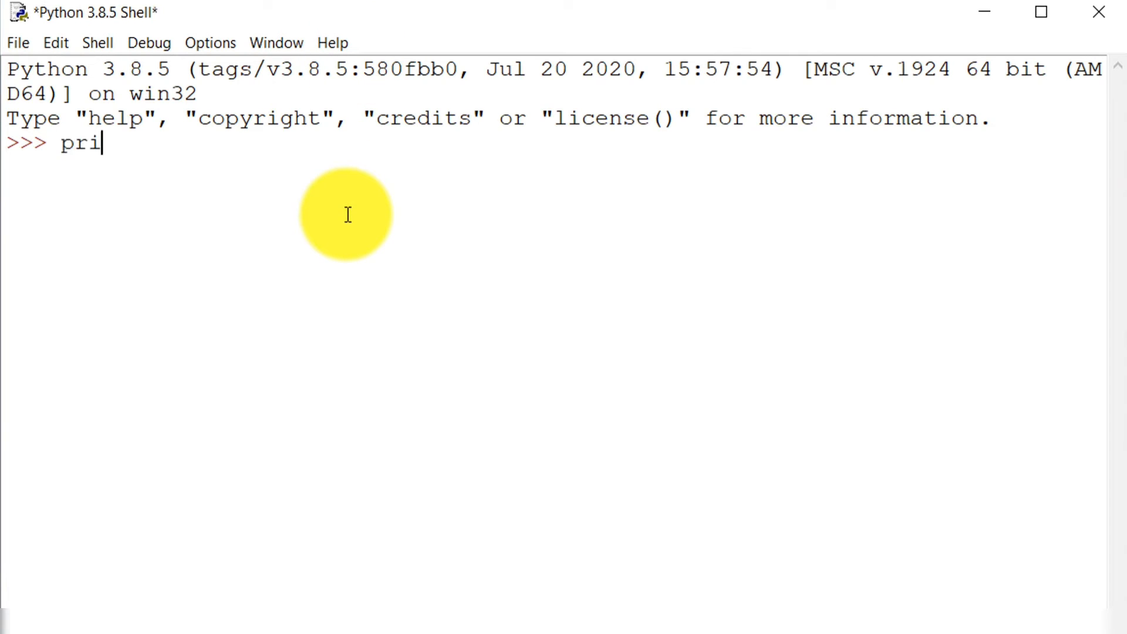
text(nt ())
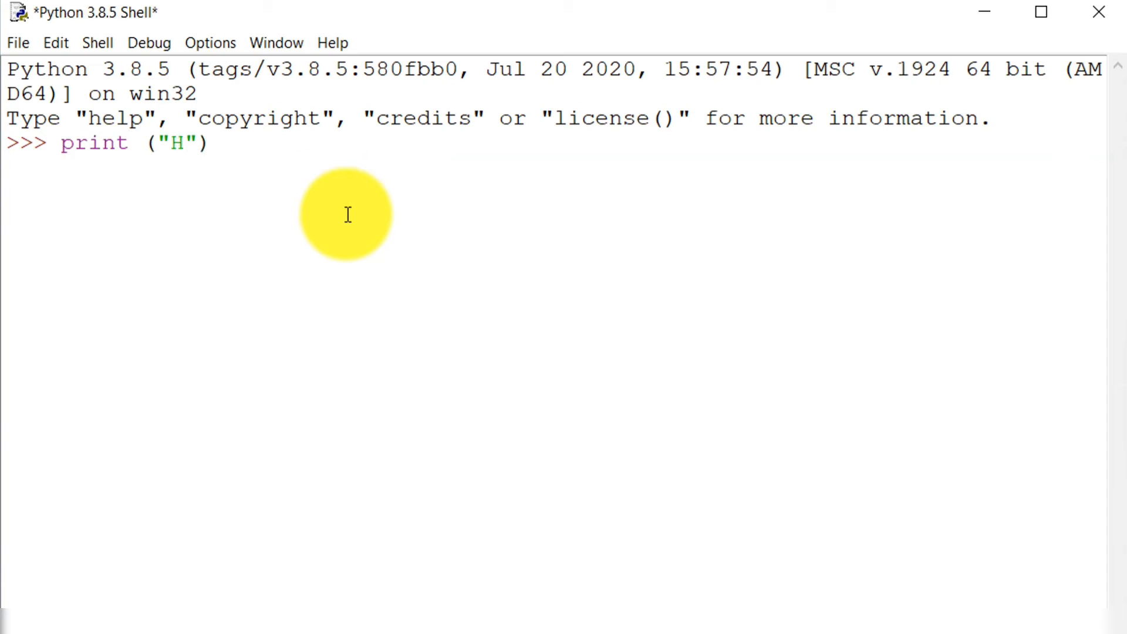
text("Hello Wo)
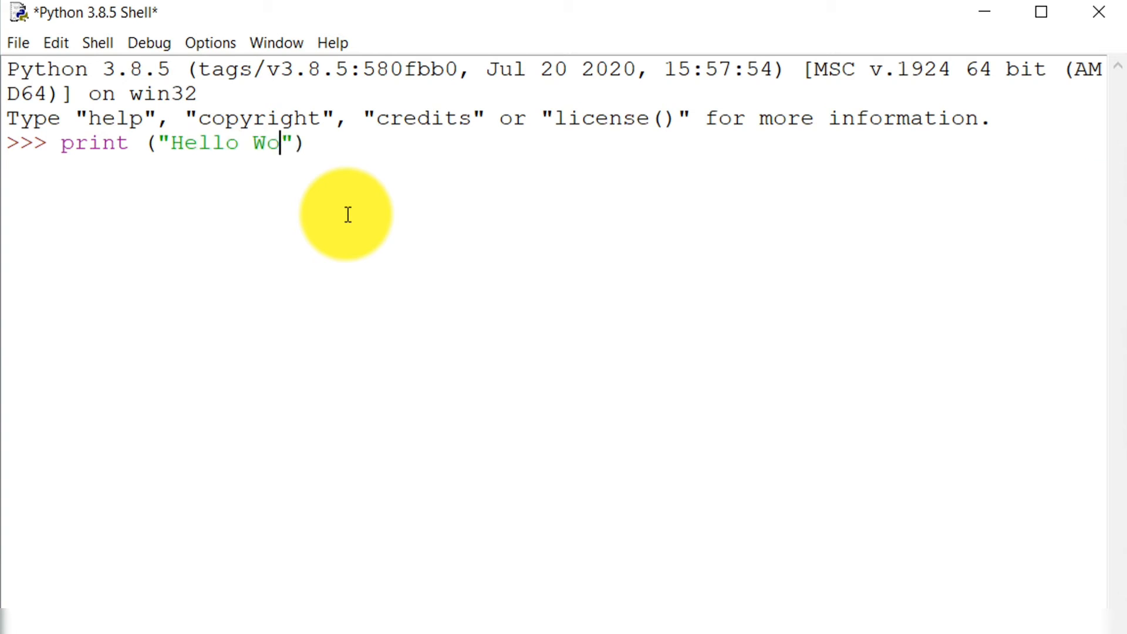
text(rld!)
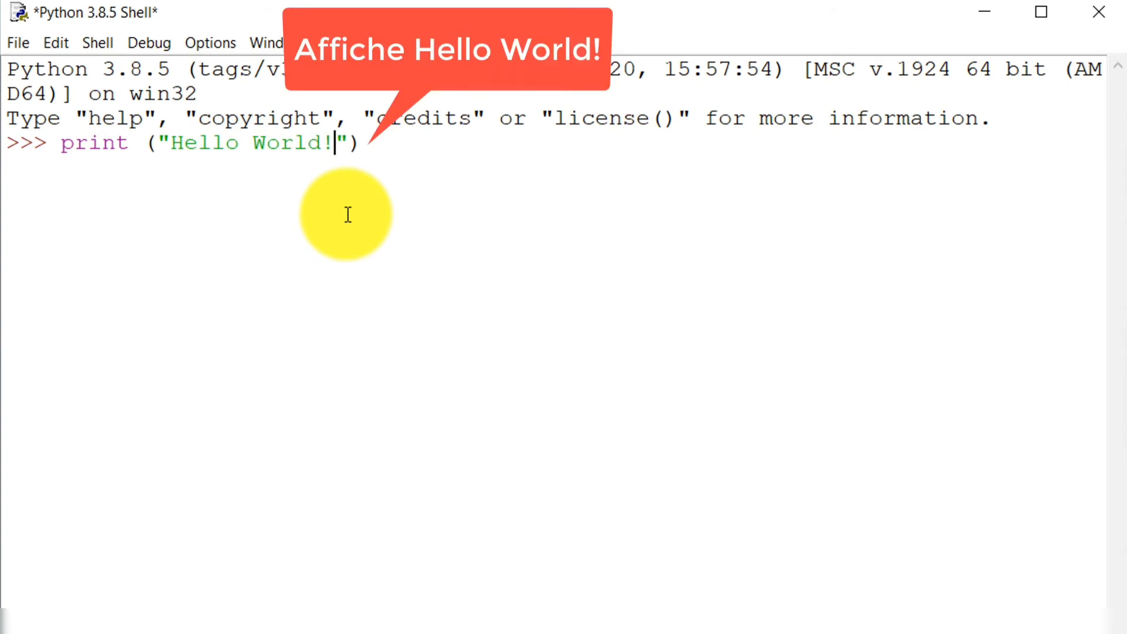
key(Return)
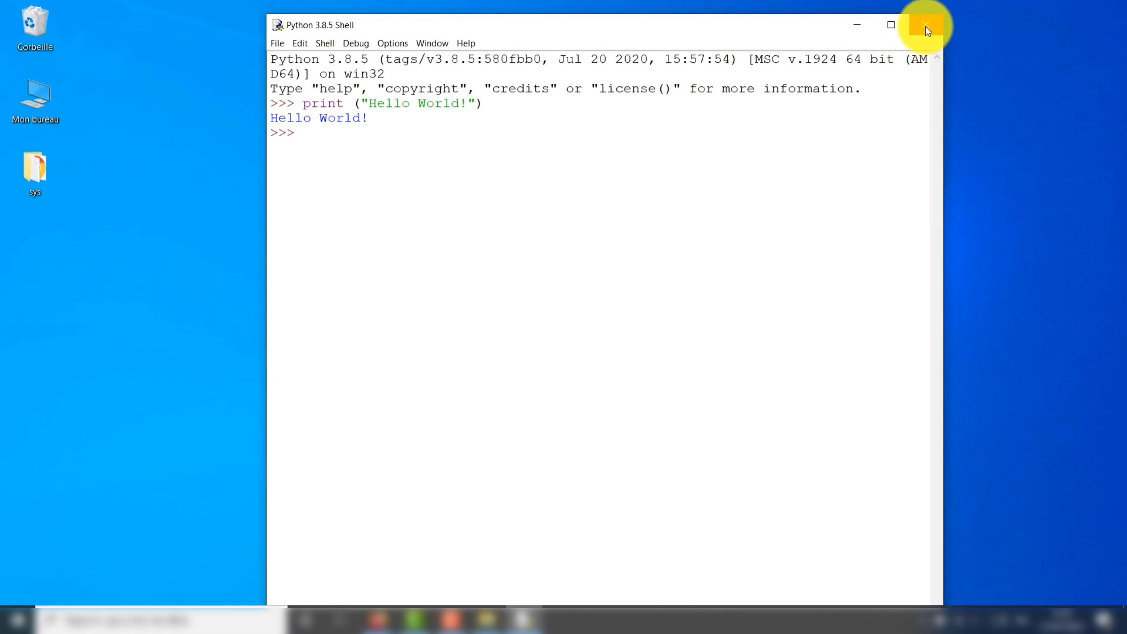
click(1067, 14)
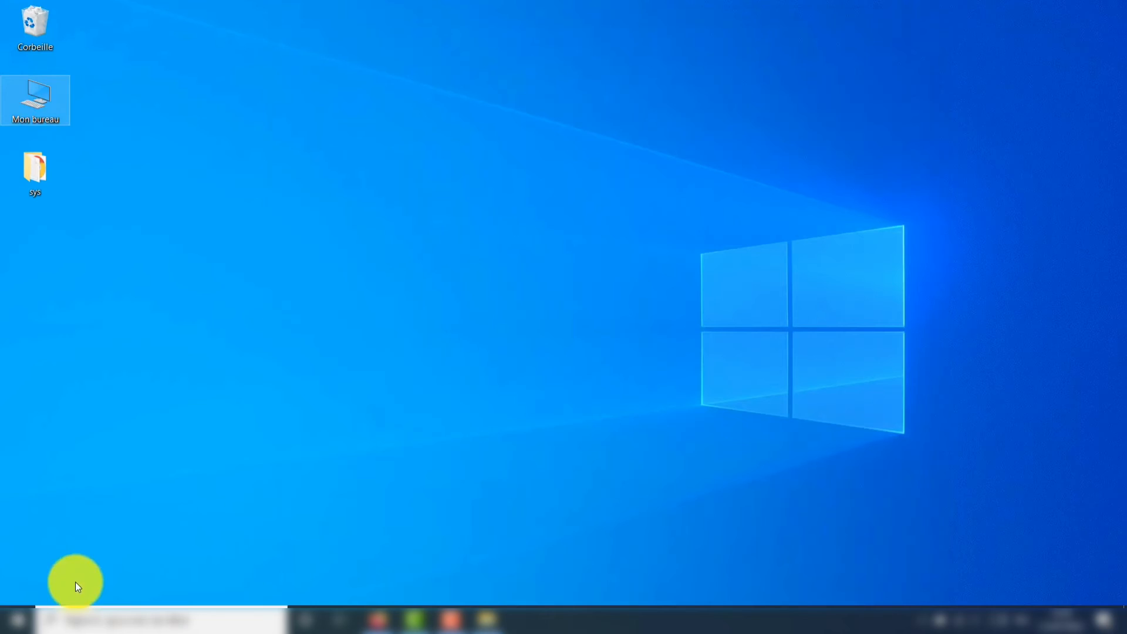
- Expand the recently added applications, launch Python 3.8 (64-bit) and move its console window toward the middle of the desktop
click(18, 620)
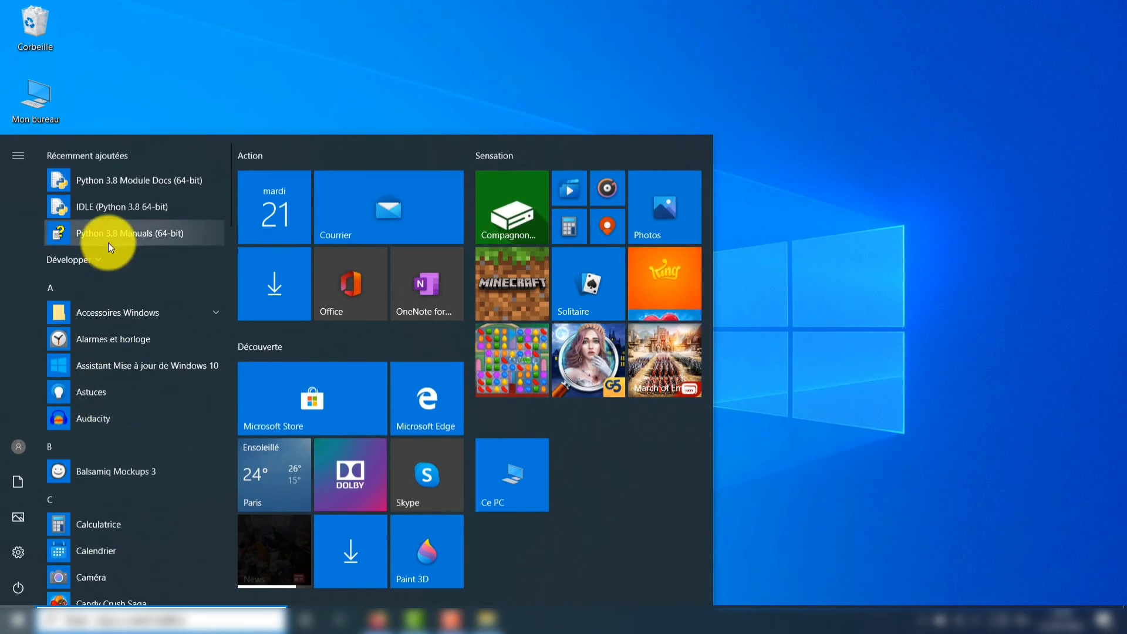
click(102, 258)
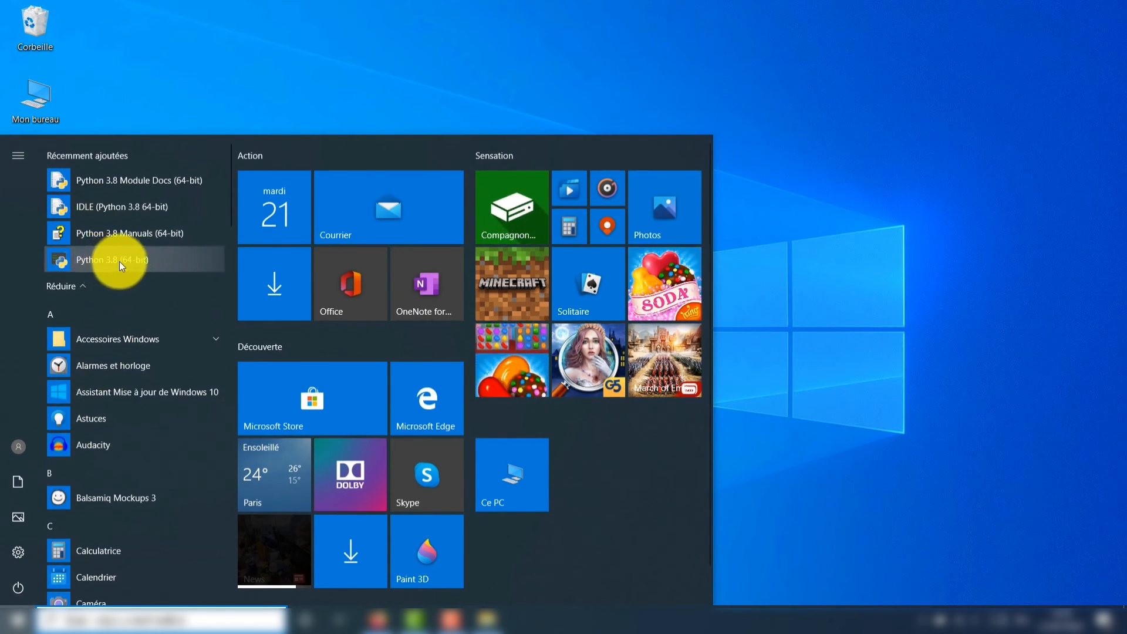
click(109, 260)
drag(322, 94, 516, 159)
- Run print("Hello World!") in the Python 3.8 console and close the console window
click(503, 242)
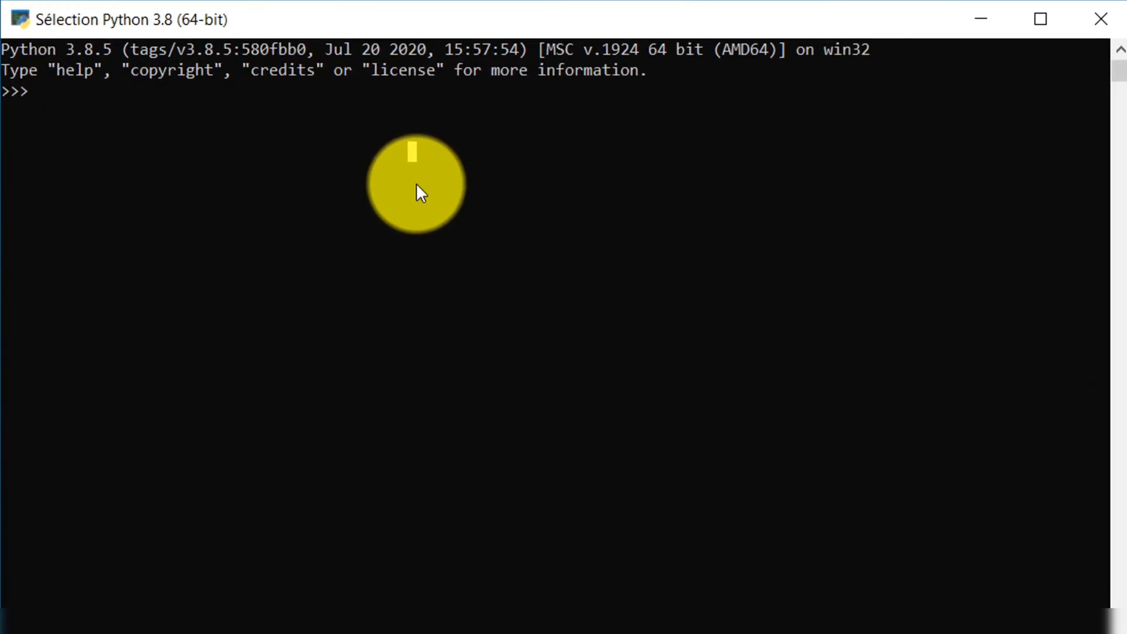
text(print()
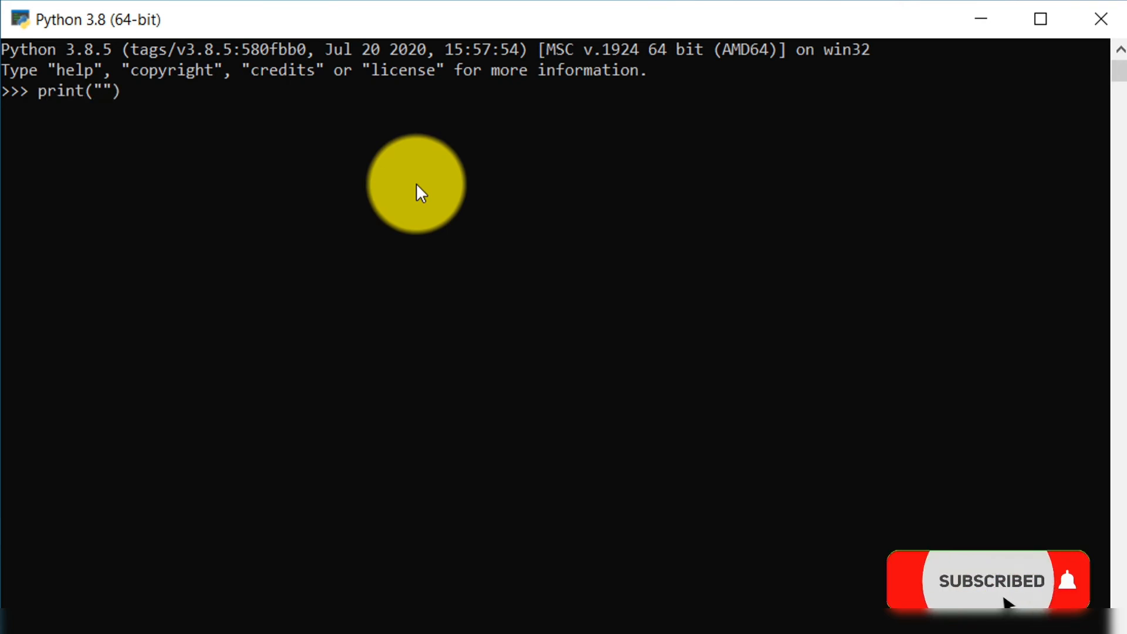
text(Hello World!)
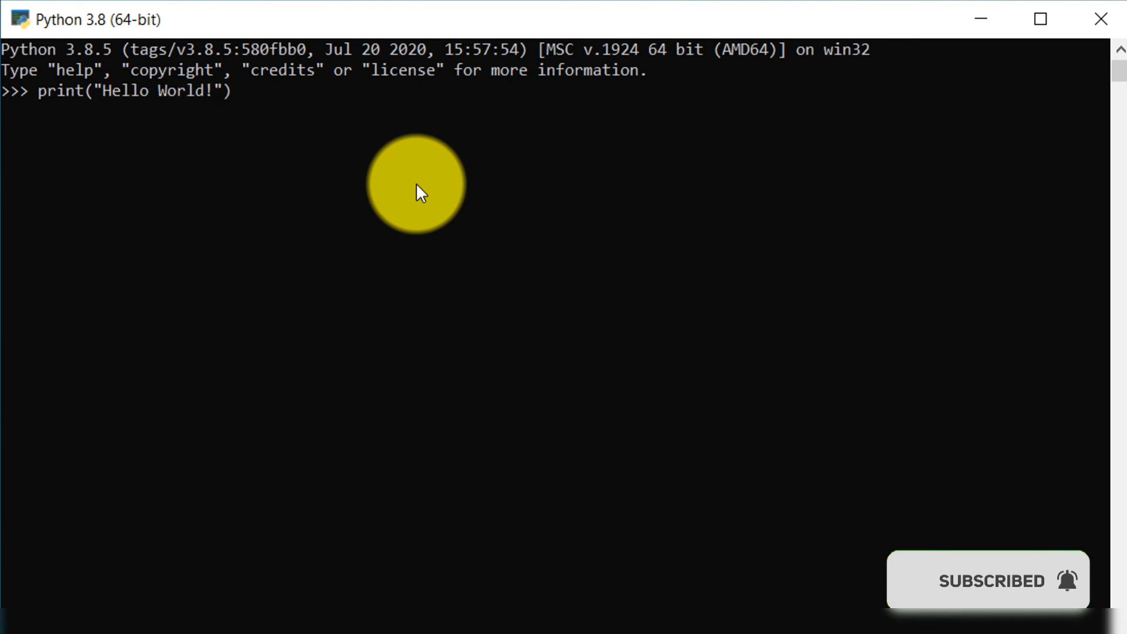
key(Return)
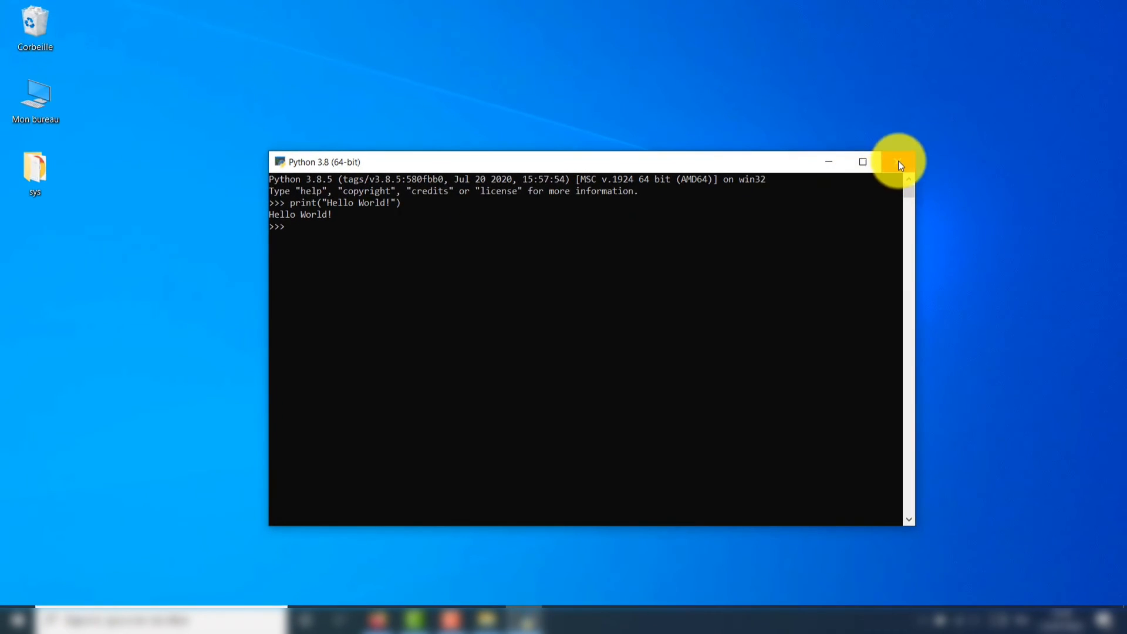
click(1024, 73)
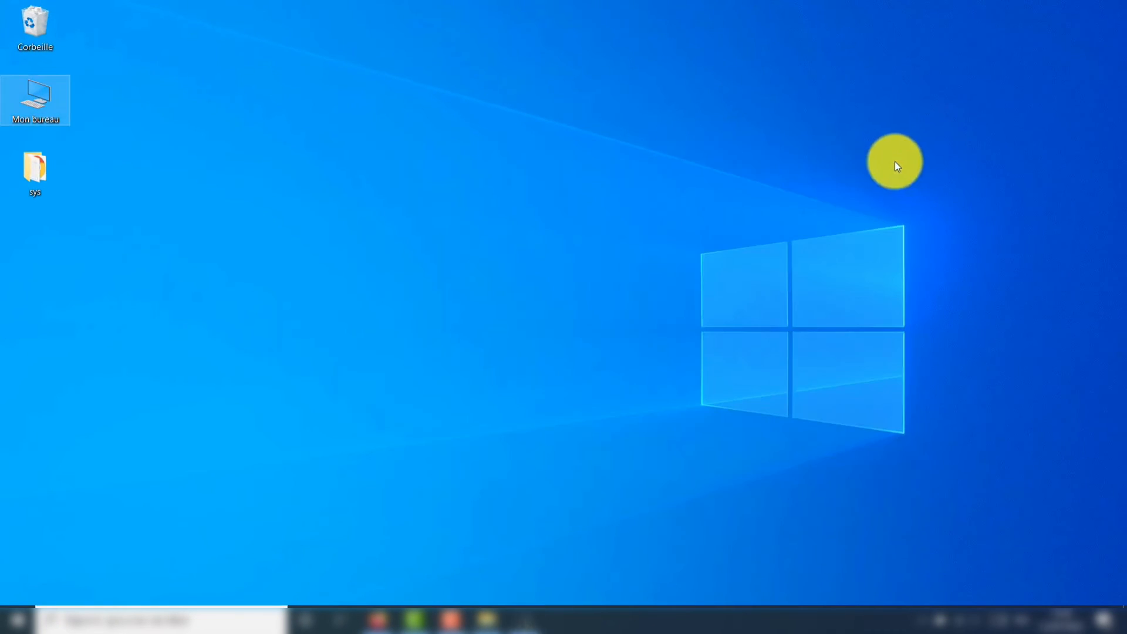
- Search Windows for cmd and open the Command Prompt
click(13, 621)
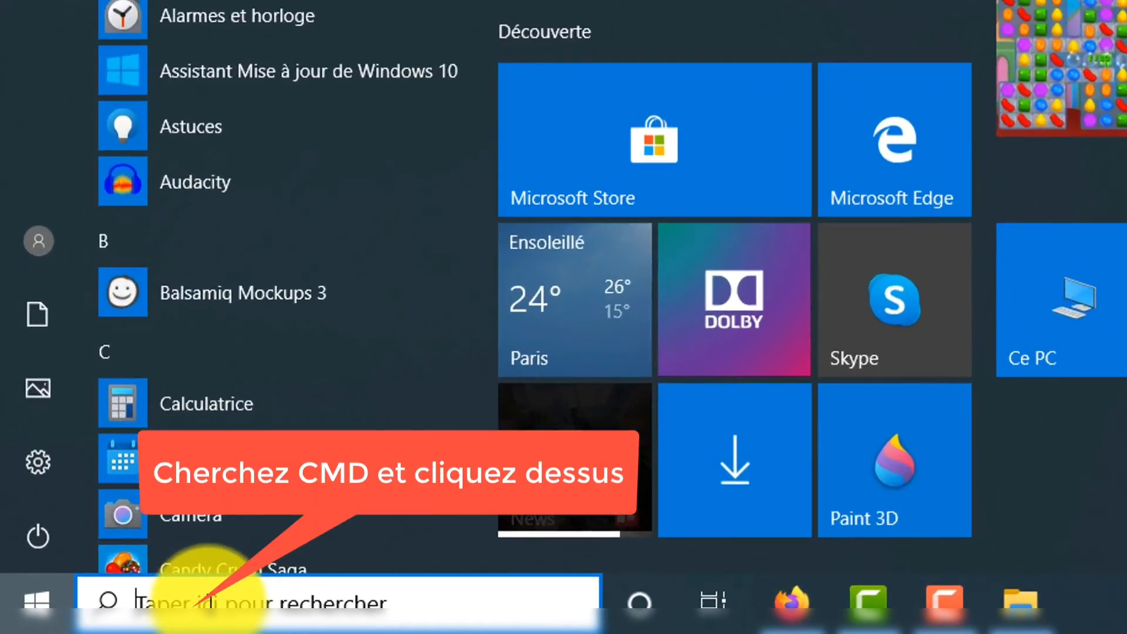
click(100, 620)
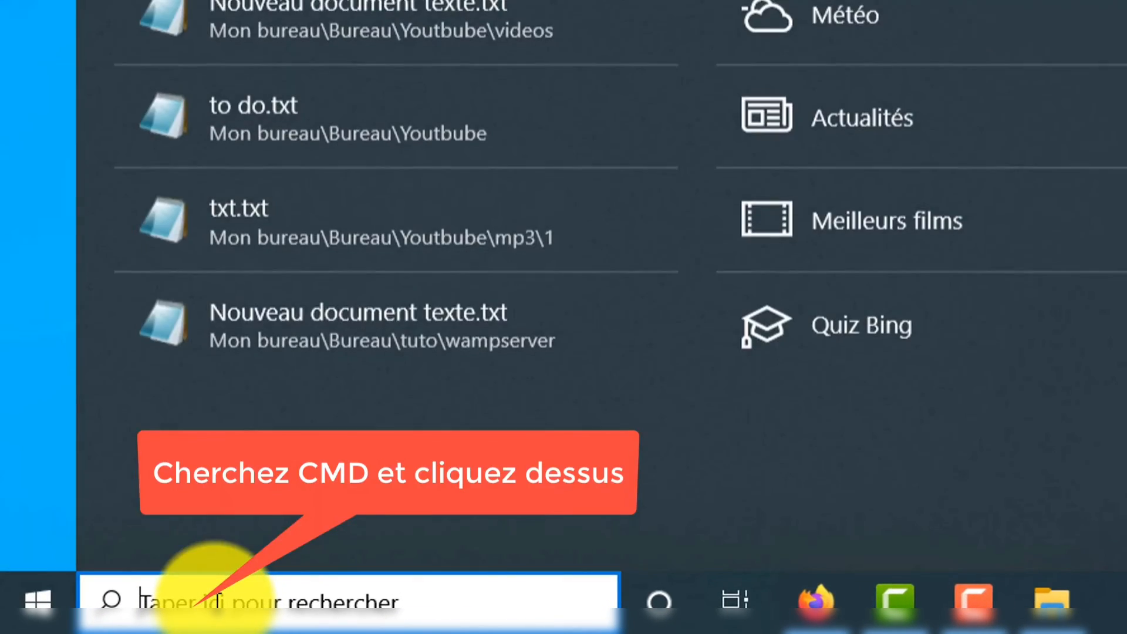
text(cmd)
key(Return)
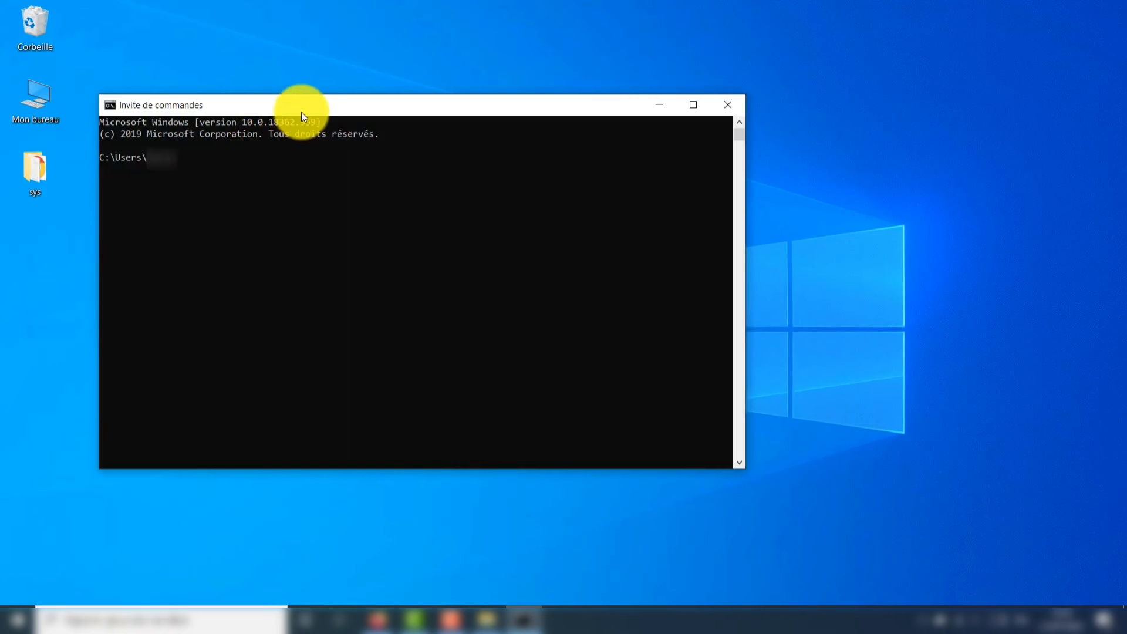
- Start the interpreter with the python command in the Command Prompt and run print("Hello World!")
click(350, 192)
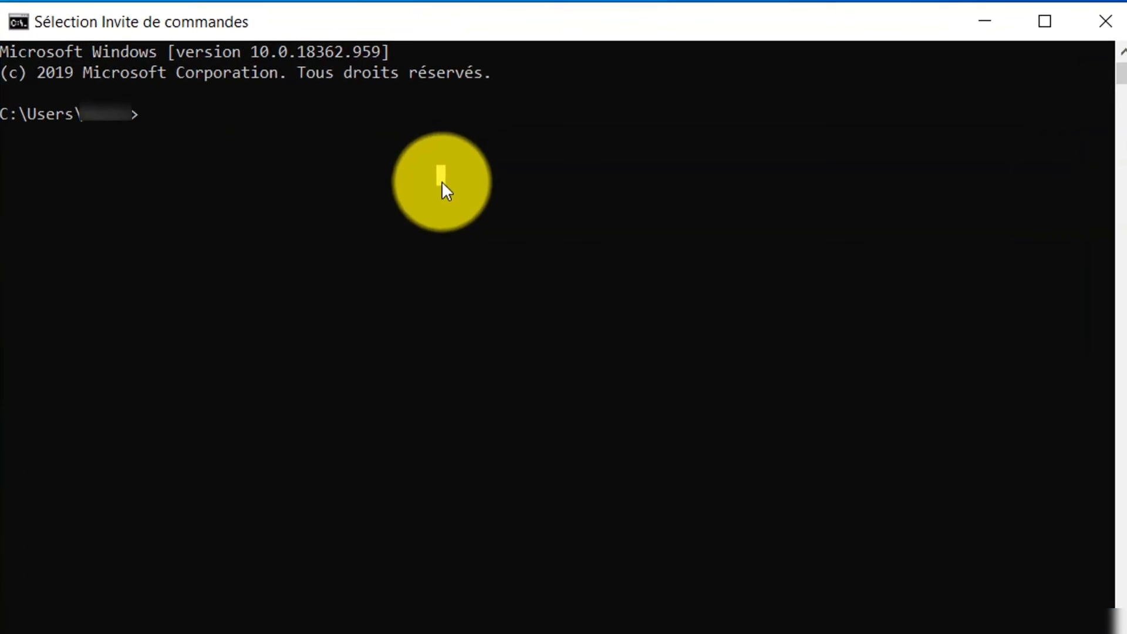
text(p)
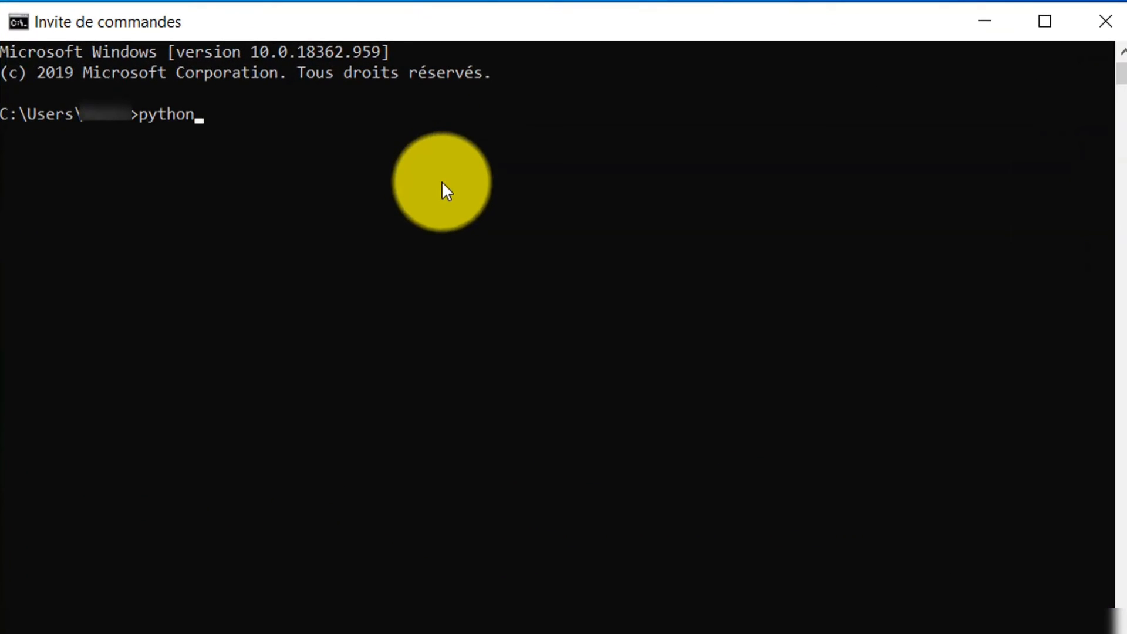
text(ython)
key(Return)
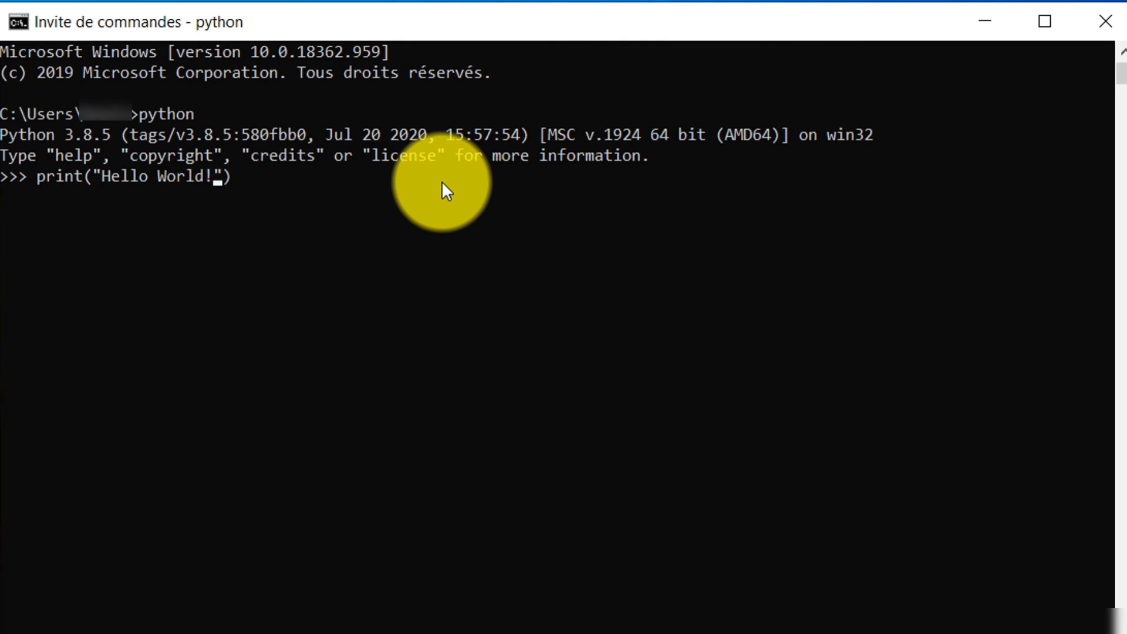
key(Return)
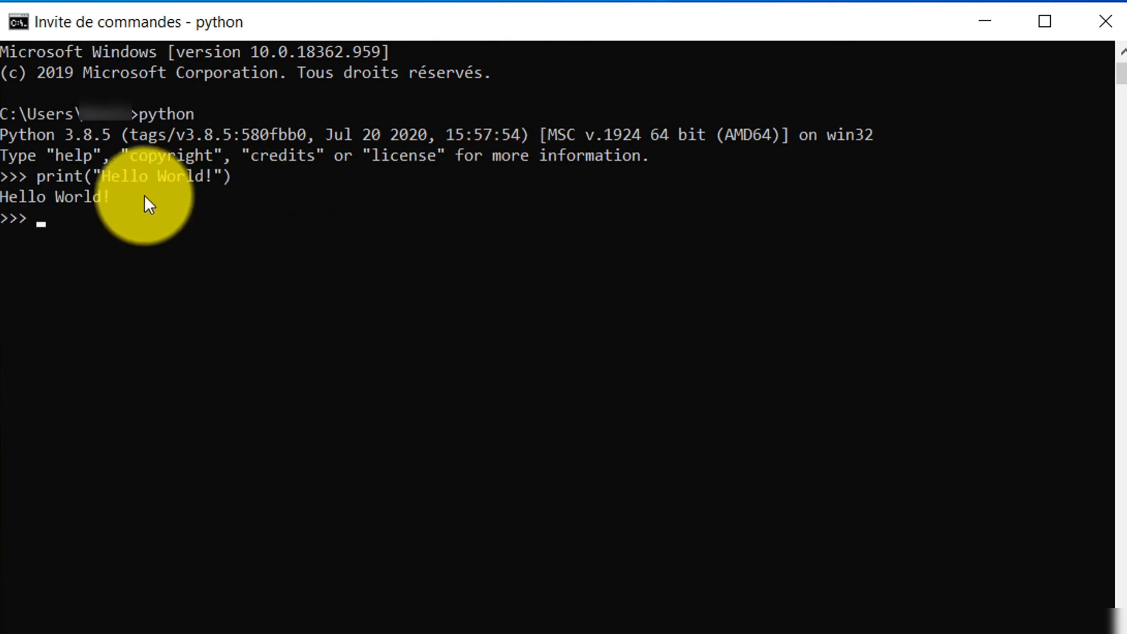
- Exit the Python interpreter with quit() to return to the Command Prompt
text(qu)
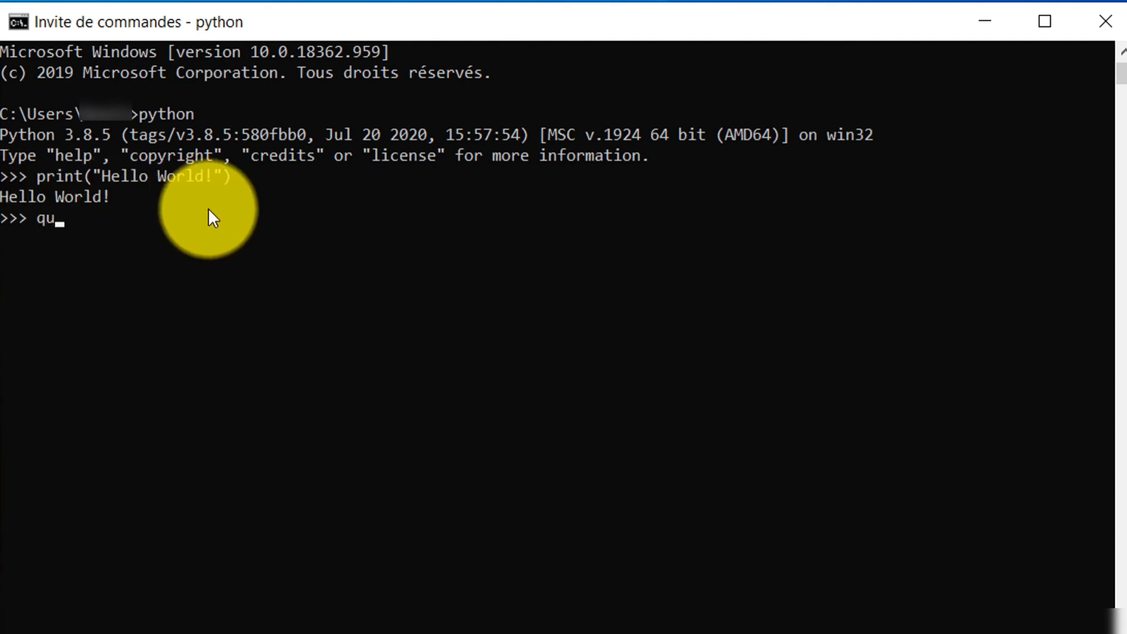
text(it())
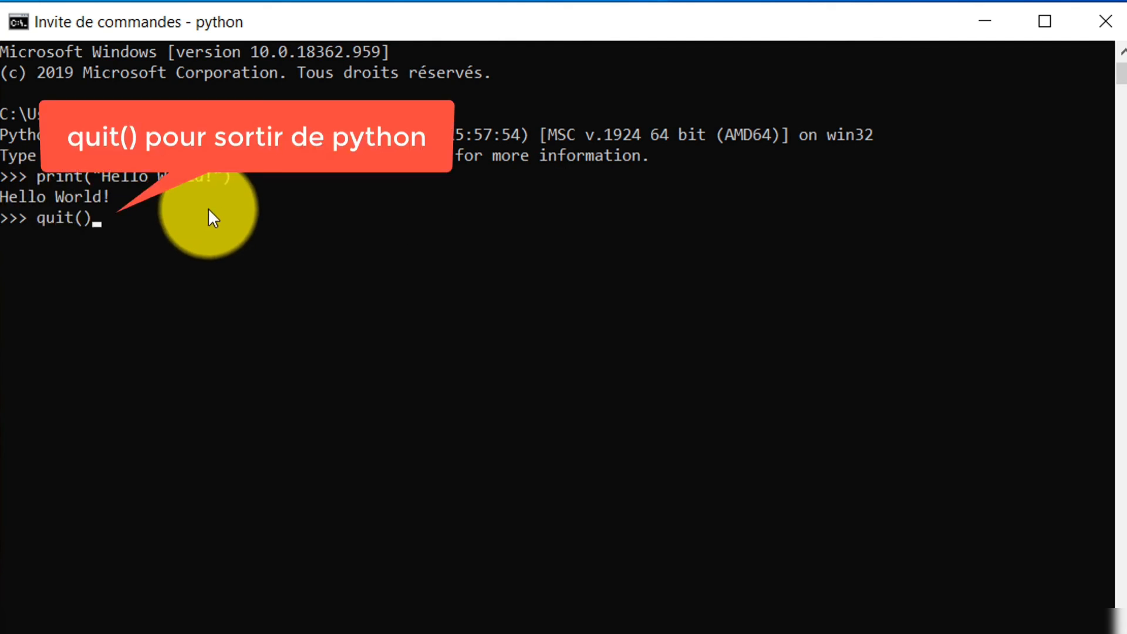
key(Return)
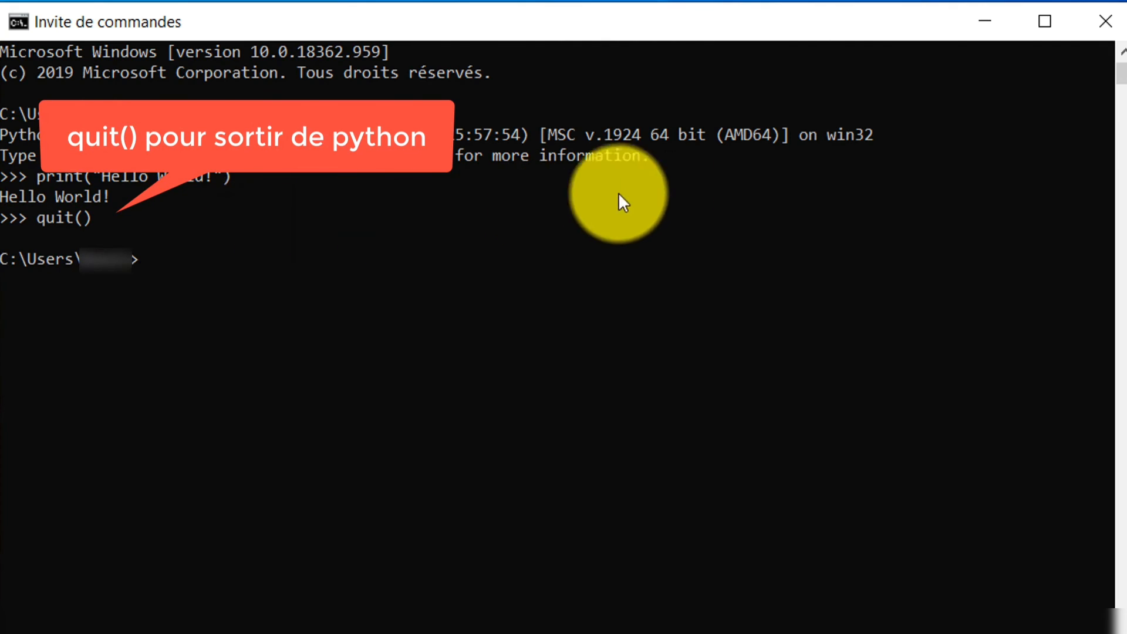
- Check whether pip is installed by running pip --version
click(776, 202)
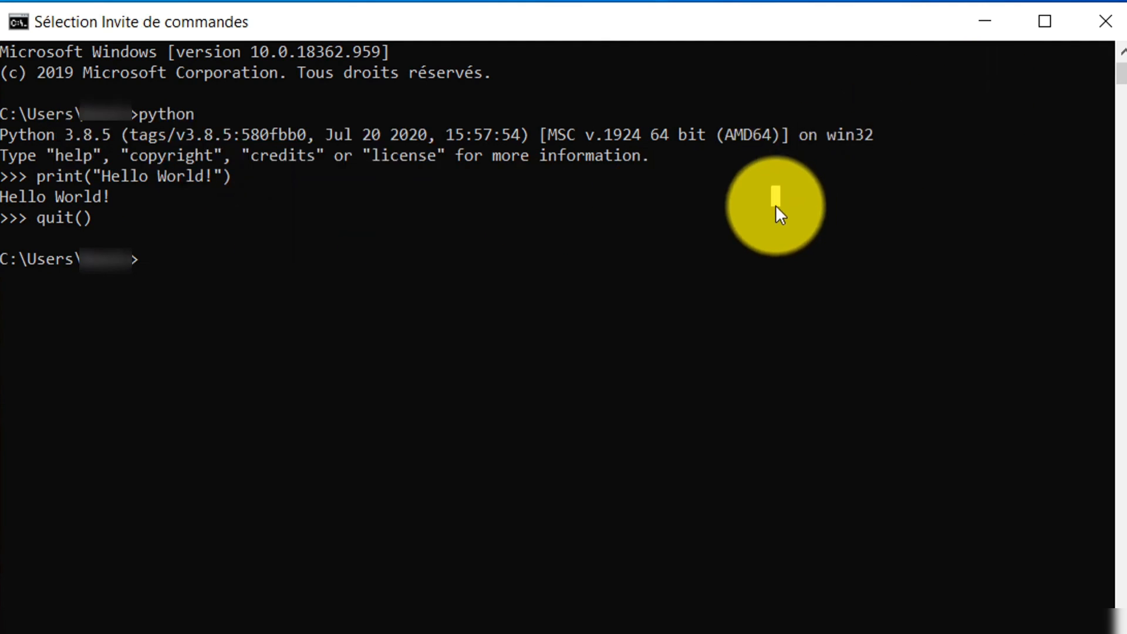
text(pip --version)
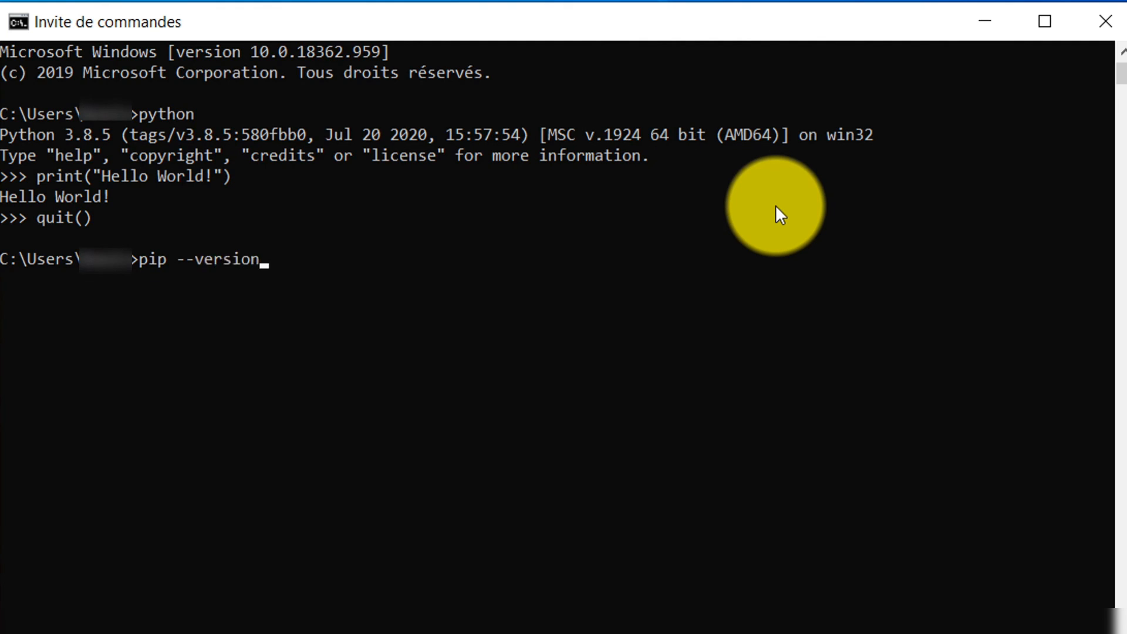
key(Return)
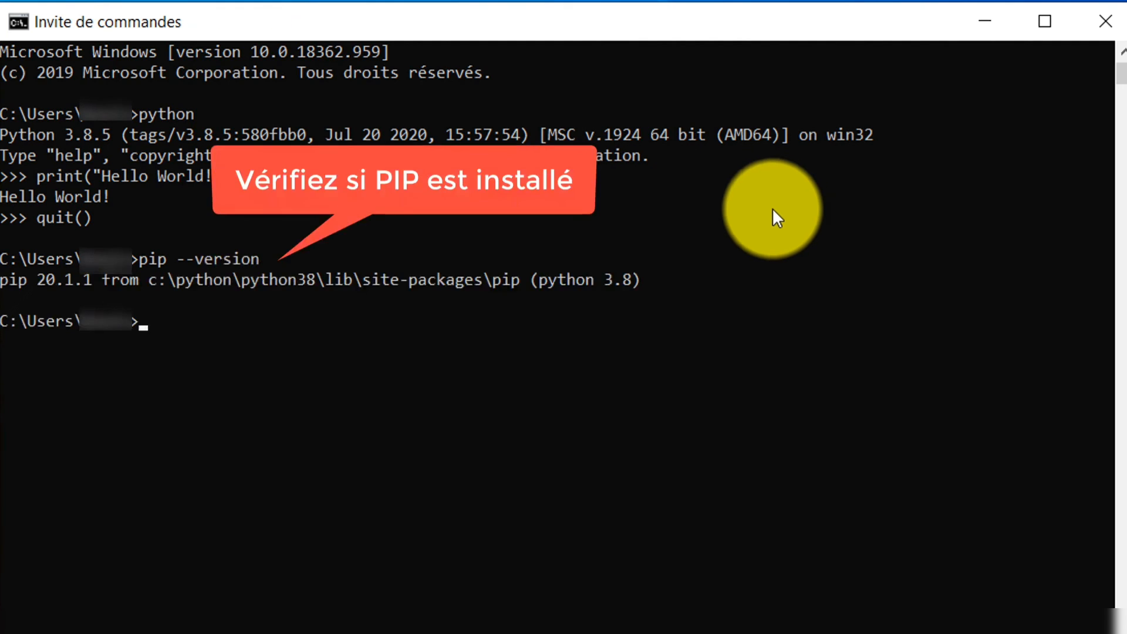